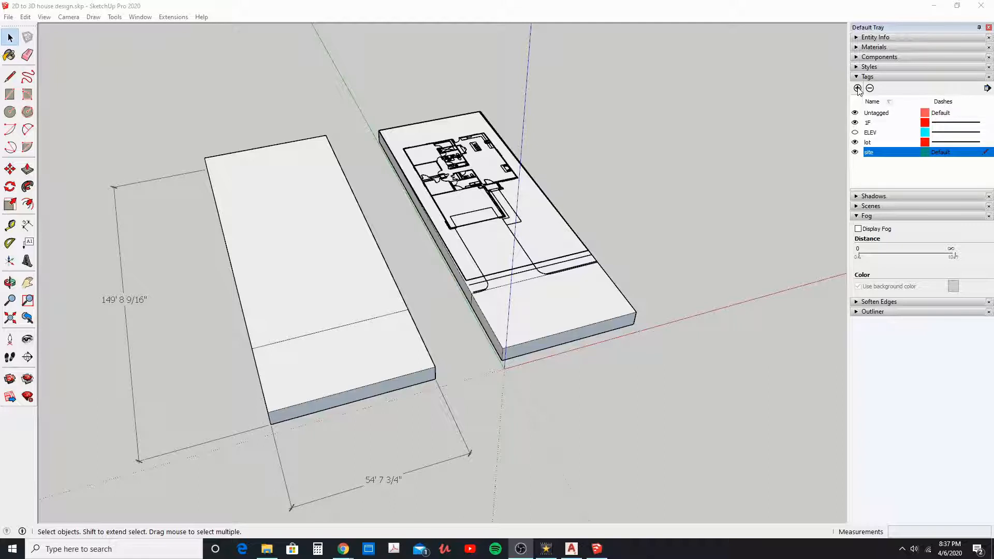
Step: Add a tag named walls, make it the active tag, and hide the site tag
{"action": "left_click", "coordinate": [857, 88]}
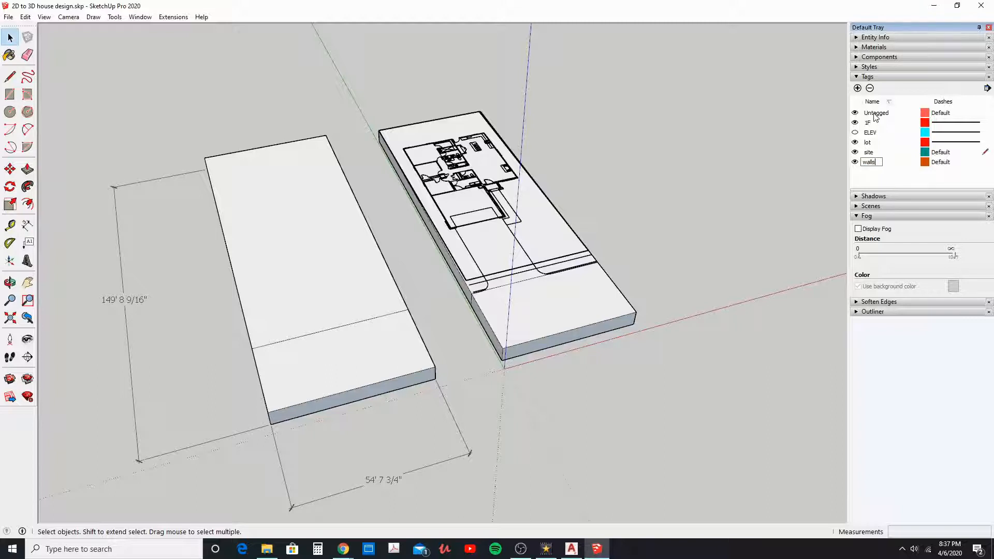
{"action": "left_click", "coordinate": [987, 164]}
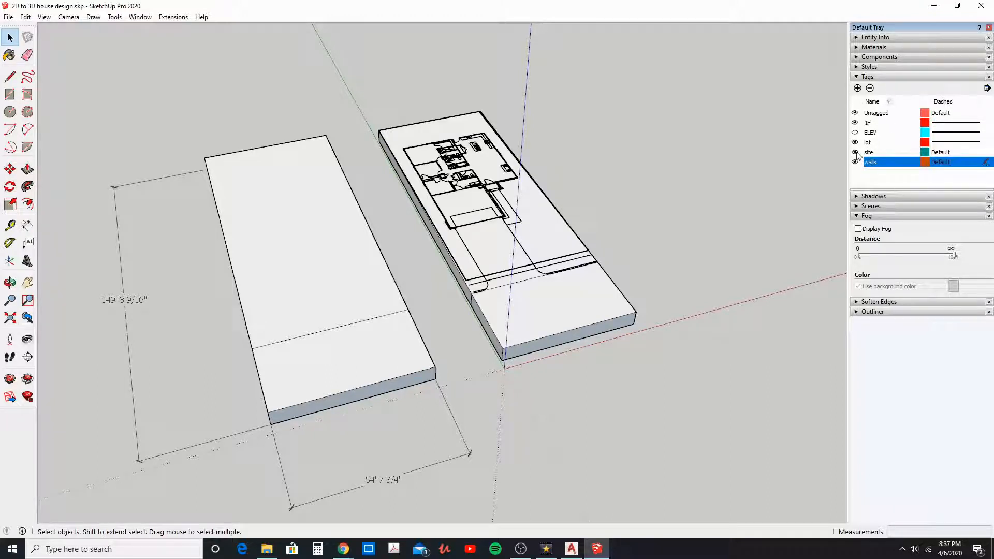
{"action": "left_click", "coordinate": [854, 152]}
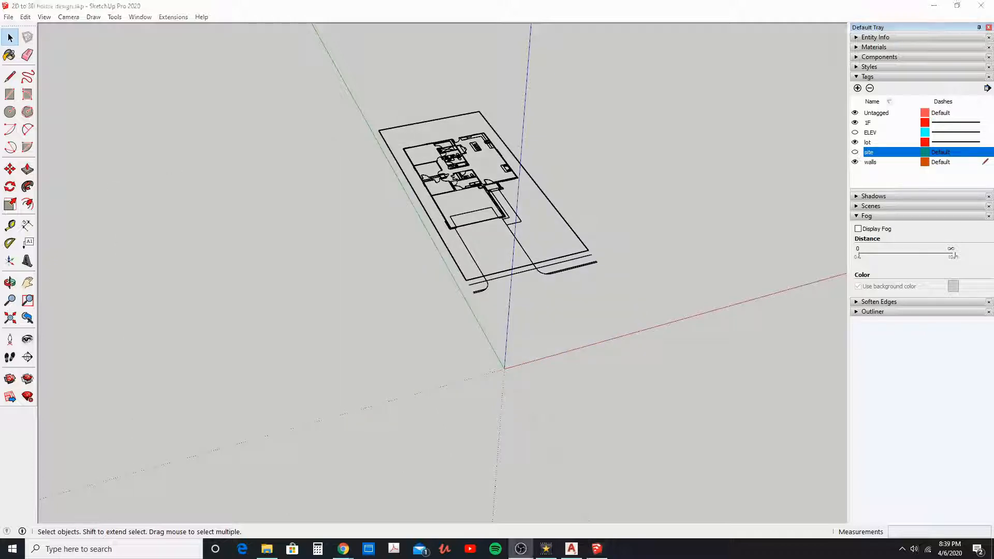
Step: Draw a rectangle covering the whole floor plan, from the garage's outer front corner to the diagonally opposite rear corner of the house
{"action": "middle_click_drag", "start_coordinate": [504, 269], "coordinate": [497, 340]}
{"action": "scroll", "coordinate": [454, 194], "scroll_direction": "up", "scroll_amount": 4}
{"action": "scroll", "coordinate": [454, 194], "scroll_direction": "up", "scroll_amount": 3}
{"action": "middle_click_drag", "start_coordinate": [454, 194], "coordinate": [453, 204]}
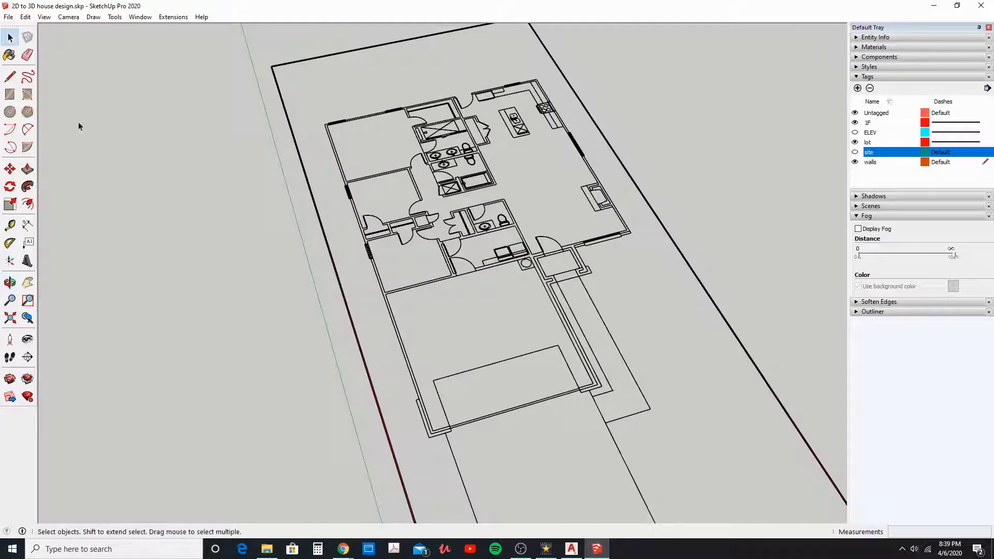
{"action": "left_click", "coordinate": [10, 95]}
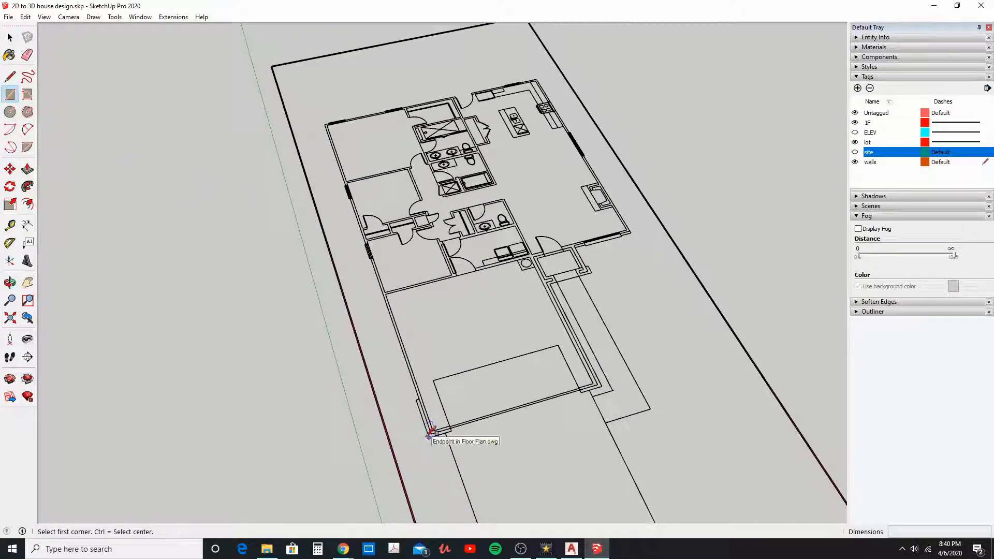
{"action": "left_click", "coordinate": [429, 437]}
{"action": "middle_click_drag", "start_coordinate": [528, 322], "coordinate": [475, 173]}
{"action": "left_click", "coordinate": [508, 187]}
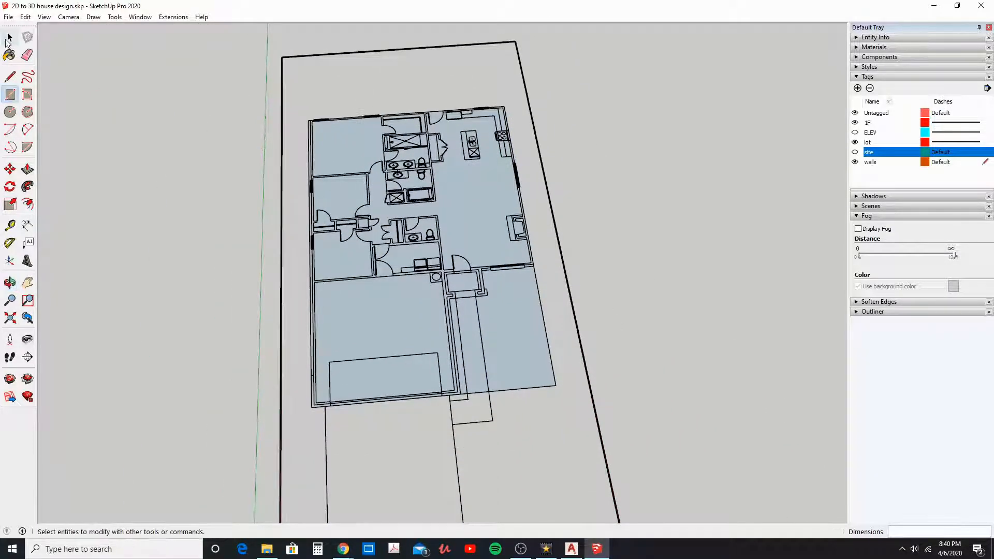
Step: Make a group of the floor plan rectangle and open the group for editing
{"action": "left_click", "coordinate": [10, 38]}
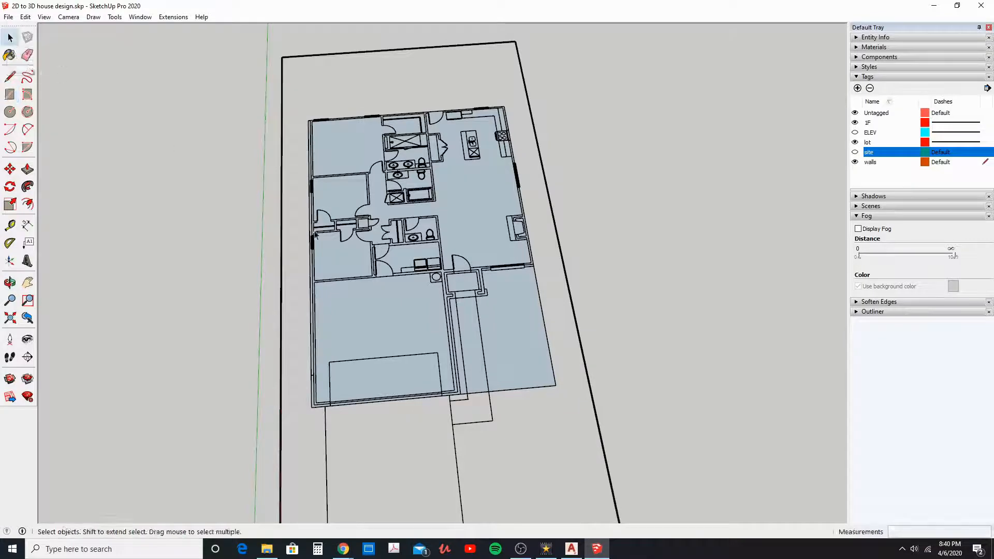
{"action": "left_click", "coordinate": [505, 337]}
{"action": "right_click", "coordinate": [507, 342]}
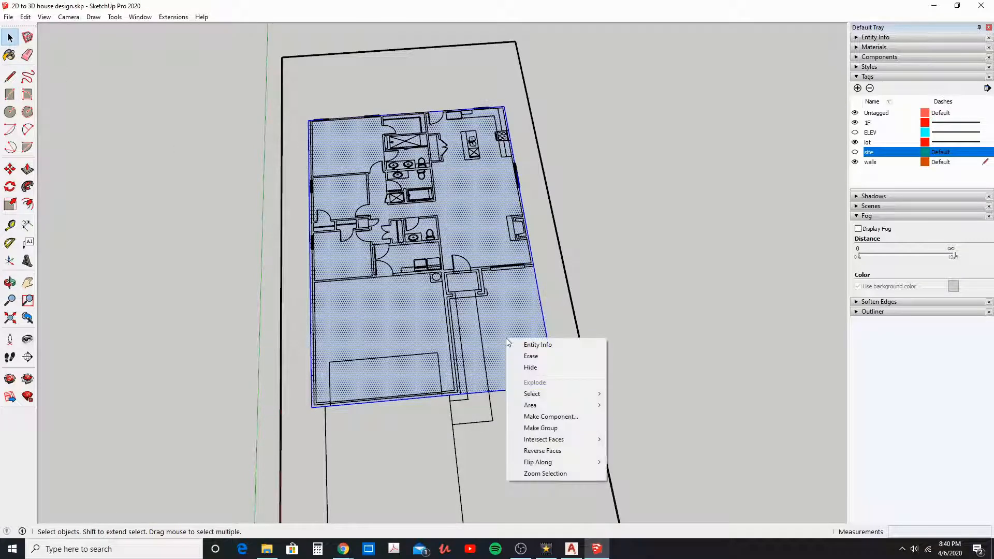
{"action": "left_click", "coordinate": [543, 431]}
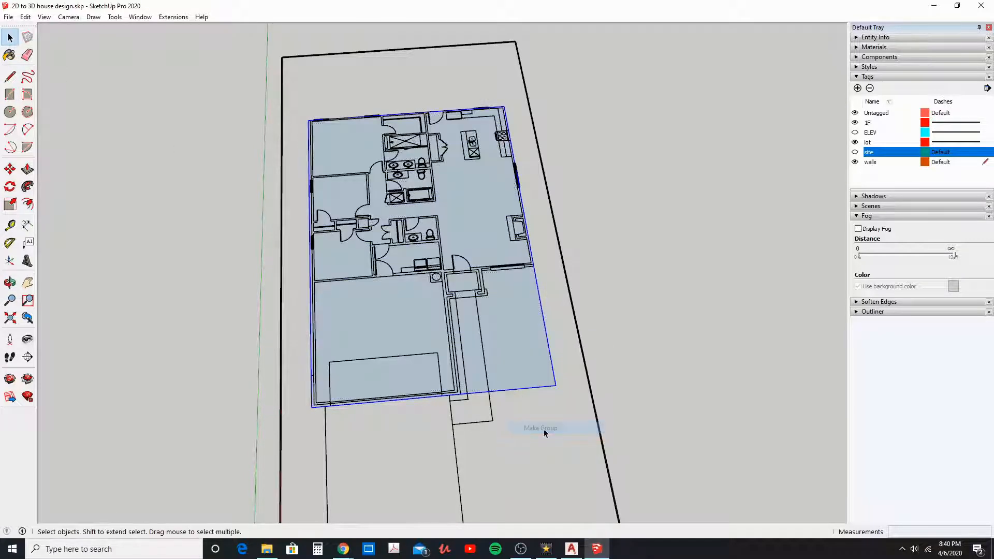
{"action": "double_click", "coordinate": [529, 374]}
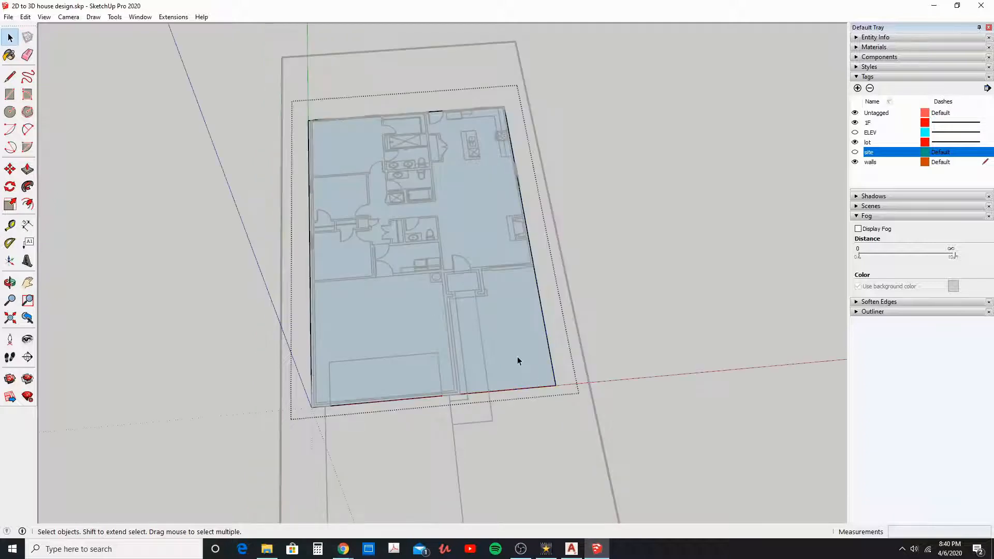
Step: Draw a 17'10" by 15'7" rectangle over the empty front area, from the garage-porch corner to the footprint's front corner
{"action": "left_click", "coordinate": [9, 95]}
{"action": "scroll", "coordinate": [453, 303], "scroll_direction": "up", "scroll_amount": 2}
{"action": "left_click", "coordinate": [447, 294]}
{"action": "left_click", "coordinate": [596, 413]}
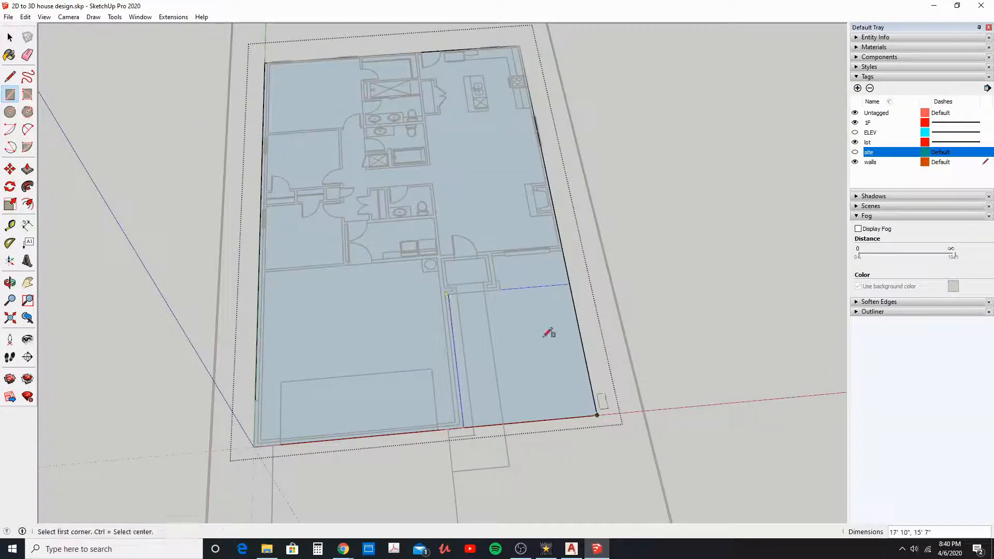
Step: Draw a rectangle over the recess between the porch and the front window wall, and a 3'10" by 5" strip along the porch wall
{"action": "scroll", "coordinate": [510, 273], "scroll_direction": "up", "scroll_amount": 4}
{"action": "left_click", "coordinate": [497, 302]}
{"action": "left_click", "coordinate": [625, 222]}
{"action": "scroll", "coordinate": [487, 235], "scroll_direction": "up", "scroll_amount": 2}
{"action": "left_click", "coordinate": [484, 230]}
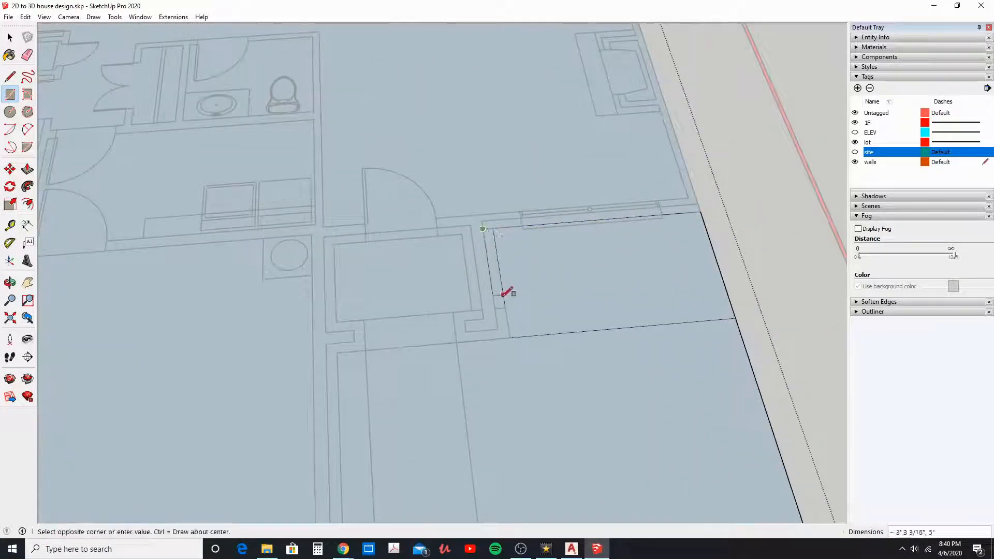
{"action": "left_click", "coordinate": [505, 307]}
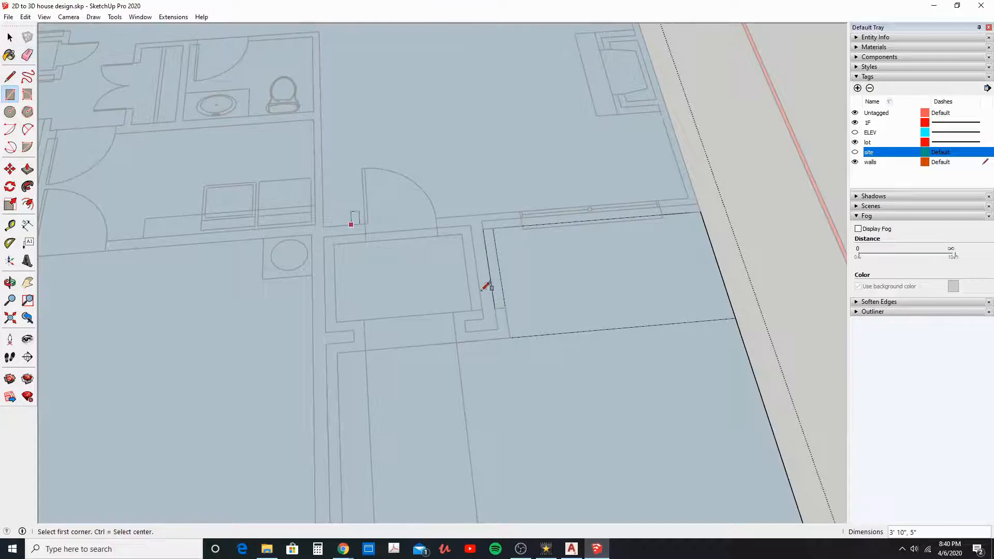
Step: Erase the surplus edges beside the porch and around the empty front area so the footprint follows the house outline
{"action": "left_click", "coordinate": [27, 55]}
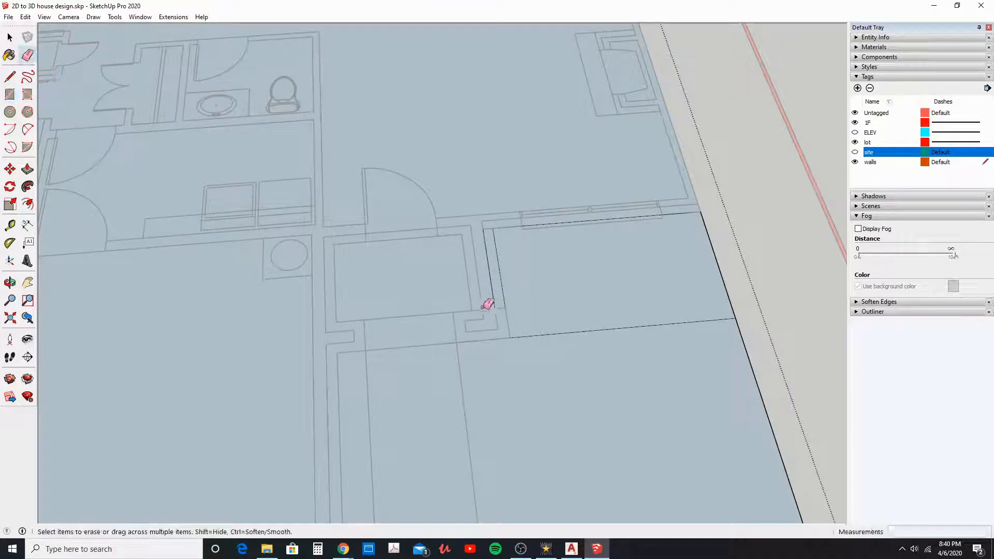
{"action": "left_click_drag", "start_coordinate": [497, 294], "coordinate": [530, 310]}
{"action": "left_click_drag", "start_coordinate": [562, 324], "coordinate": [575, 341]}
{"action": "scroll", "coordinate": [575, 340], "scroll_direction": "down", "scroll_amount": 5}
{"action": "scroll", "coordinate": [586, 348], "scroll_direction": "down", "scroll_amount": 2}
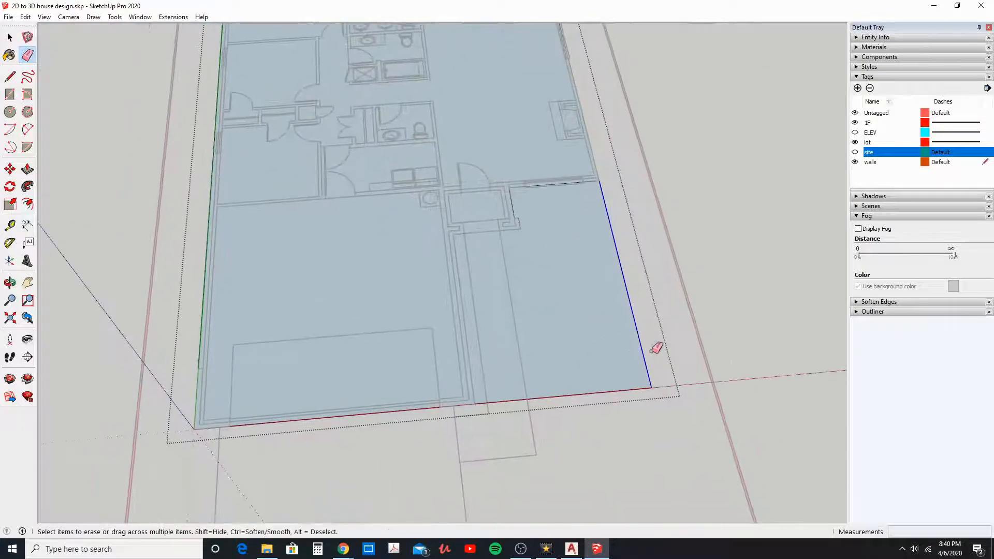
{"action": "left_click", "coordinate": [657, 348]}
{"action": "left_click", "coordinate": [630, 392]}
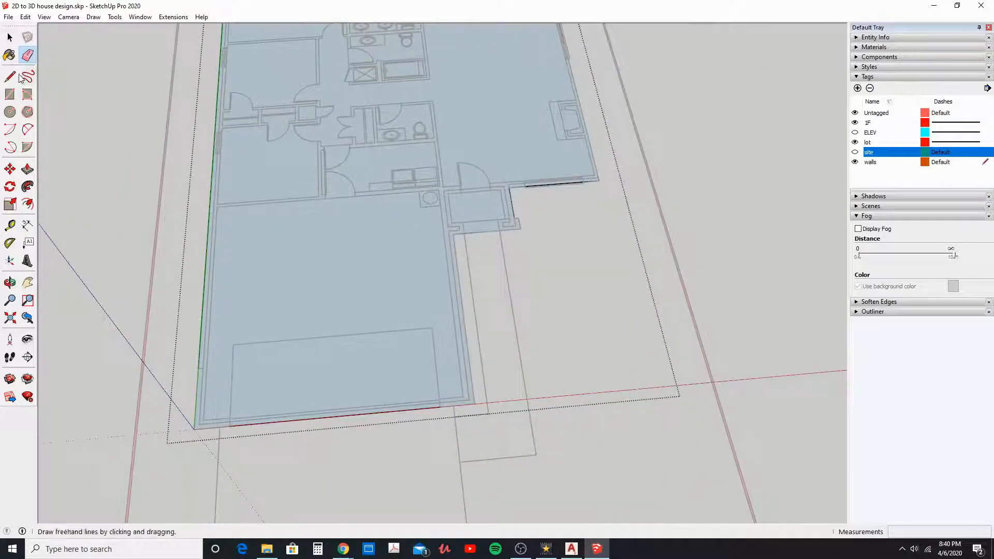
{"action": "middle_click_drag", "start_coordinate": [616, 380], "coordinate": [461, 322]}
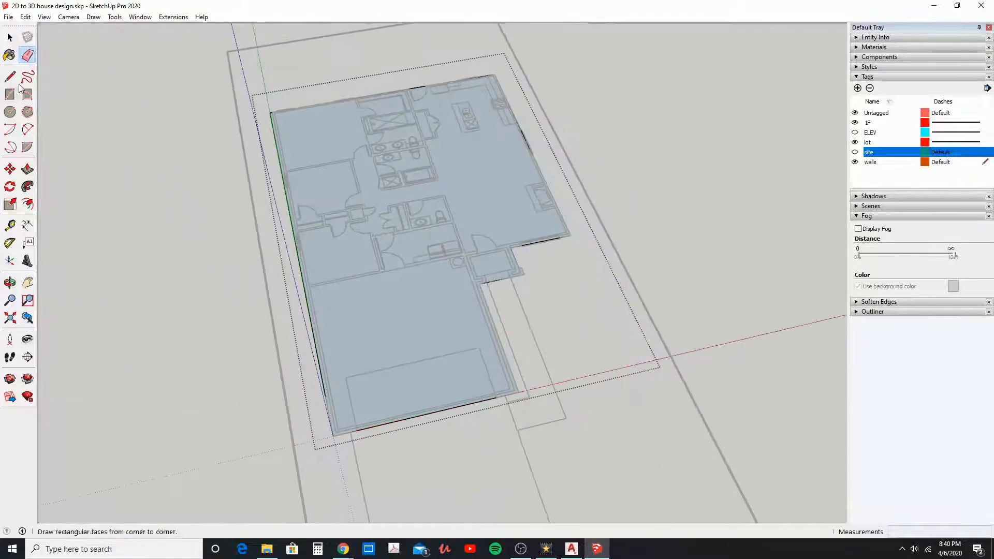
Step: Push/Pull the house footprint face downward by 6 inches to form the floor slab, and close the group
{"action": "left_click", "coordinate": [10, 38]}
{"action": "mouse_move", "coordinate": [353, 331]}
{"action": "middle_mouse_down"}
{"action": "mouse_move", "coordinate": [403, 321]}
{"action": "mouse_move", "coordinate": [357, 343]}
{"action": "mouse_move", "coordinate": [438, 332]}
{"action": "middle_mouse_up"}
{"action": "left_click", "coordinate": [416, 350]}
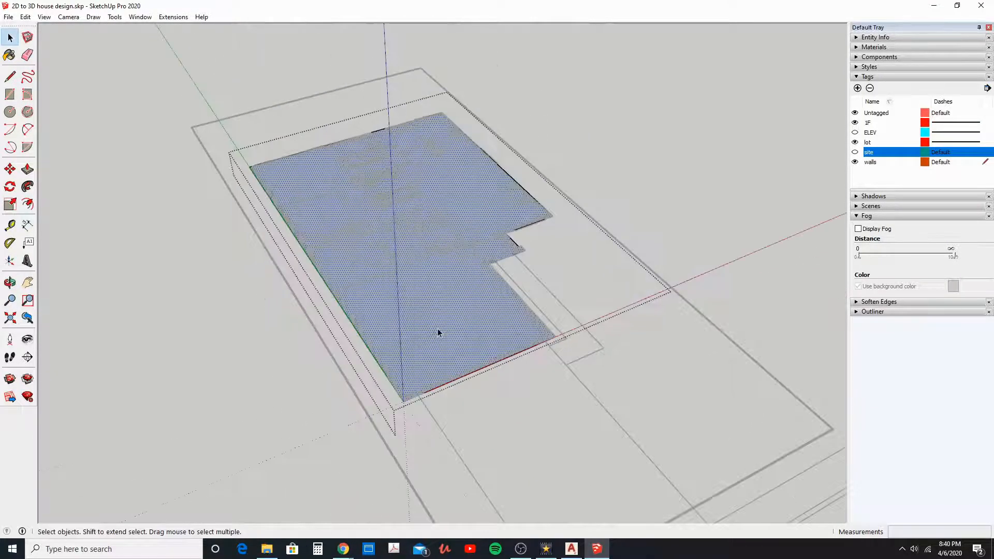
{"action": "left_click", "coordinate": [26, 170]}
{"action": "middle_click_drag", "start_coordinate": [429, 373], "coordinate": [433, 351]}
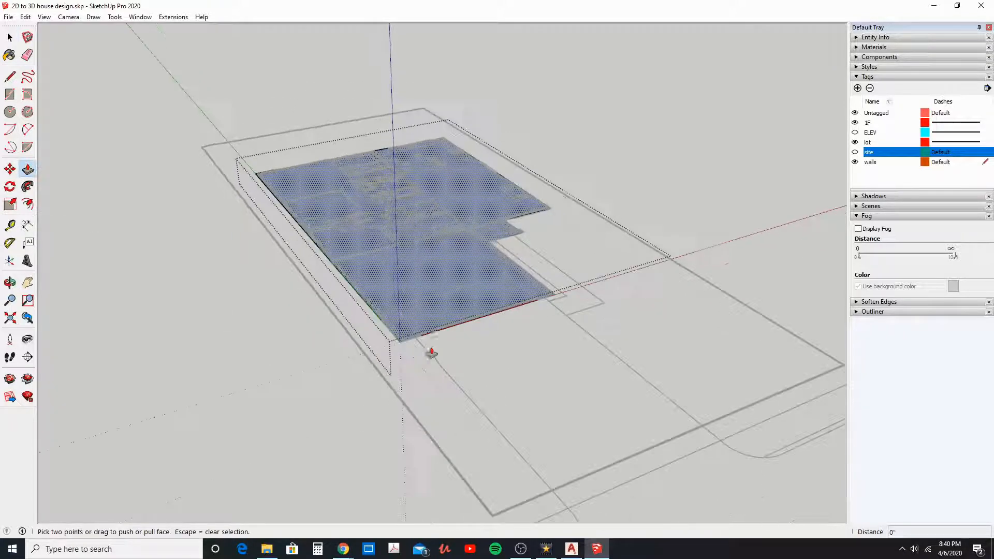
{"action": "left_click", "coordinate": [402, 327]}
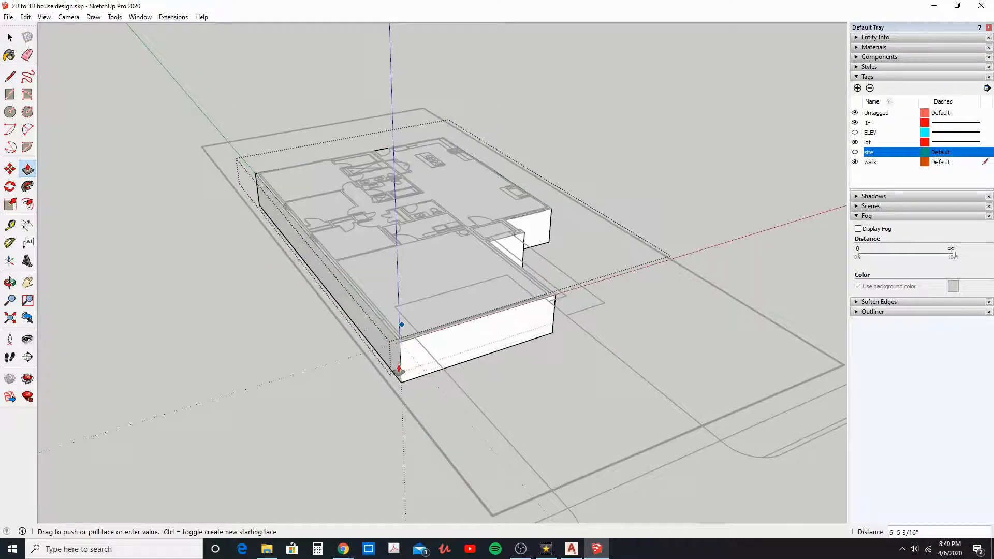
{"action": "type", "text": "6"}
{"action": "key", "text": "Return"}
{"action": "left_click", "coordinate": [9, 37]}
{"action": "left_click", "coordinate": [272, 277]}
{"action": "middle_click_drag", "start_coordinate": [409, 315], "coordinate": [357, 344]}
{"action": "left_click", "coordinate": [396, 294]}
{"action": "middle_click_drag", "start_coordinate": [396, 294], "coordinate": [375, 316]}
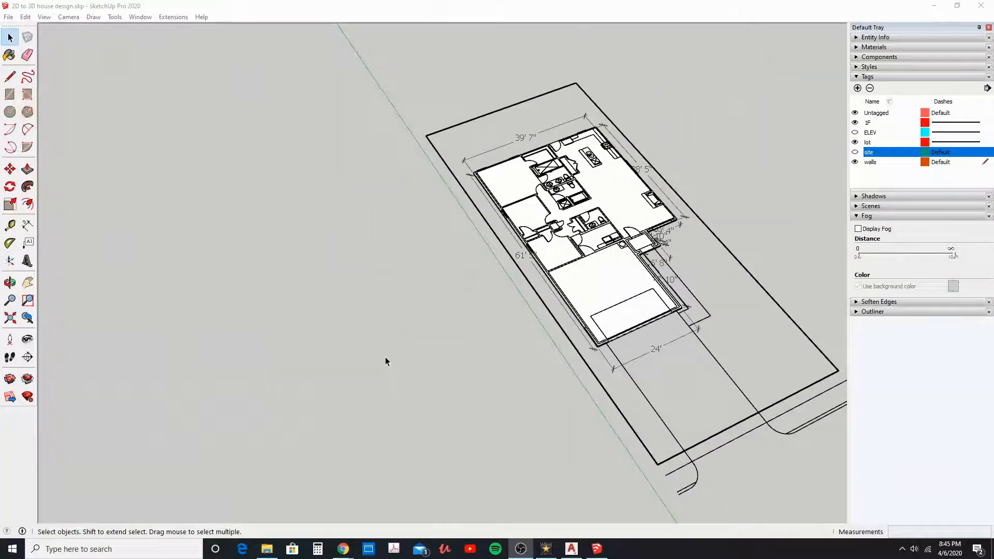
Step: Draw a 39'7" line along the red axis in the empty area beside the lot
{"action": "left_click", "coordinate": [10, 76]}
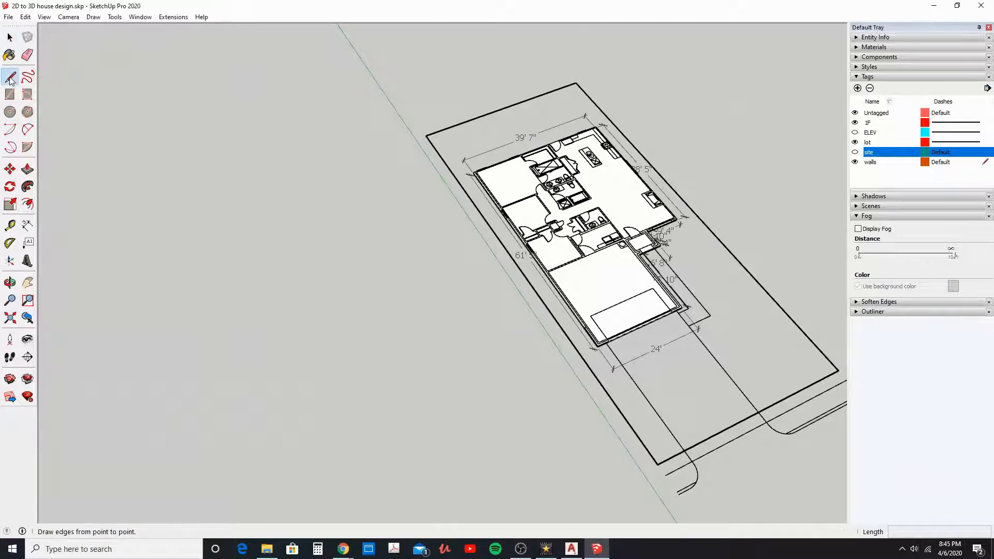
{"action": "left_click", "coordinate": [224, 258]}
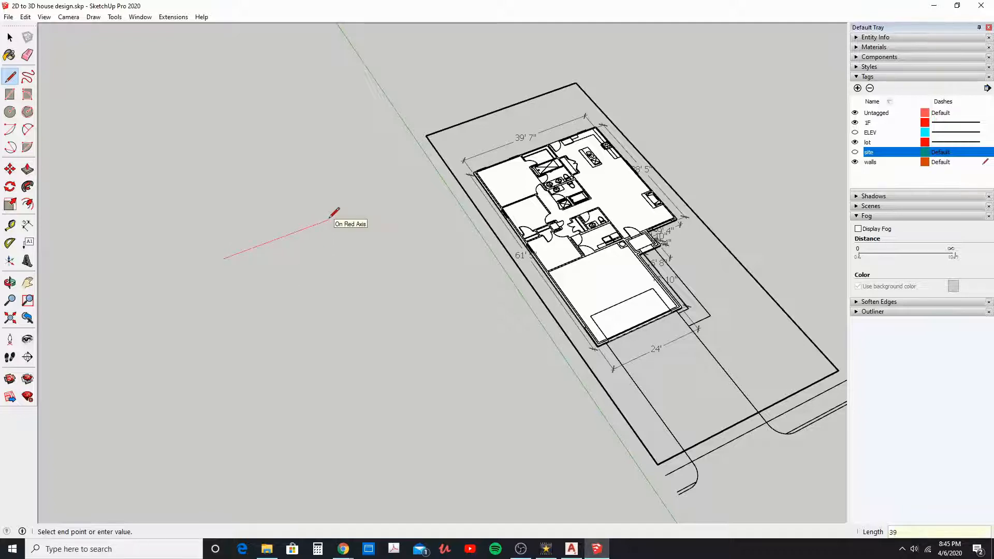
{"action": "type", "text": "39'7"}
{"action": "key", "text": "Return"}
Step: Continue the outline from the line's end with a 38'5" edge along the green axis toward the front
{"action": "middle_click_drag", "start_coordinate": [343, 206], "coordinate": [227, 250]}
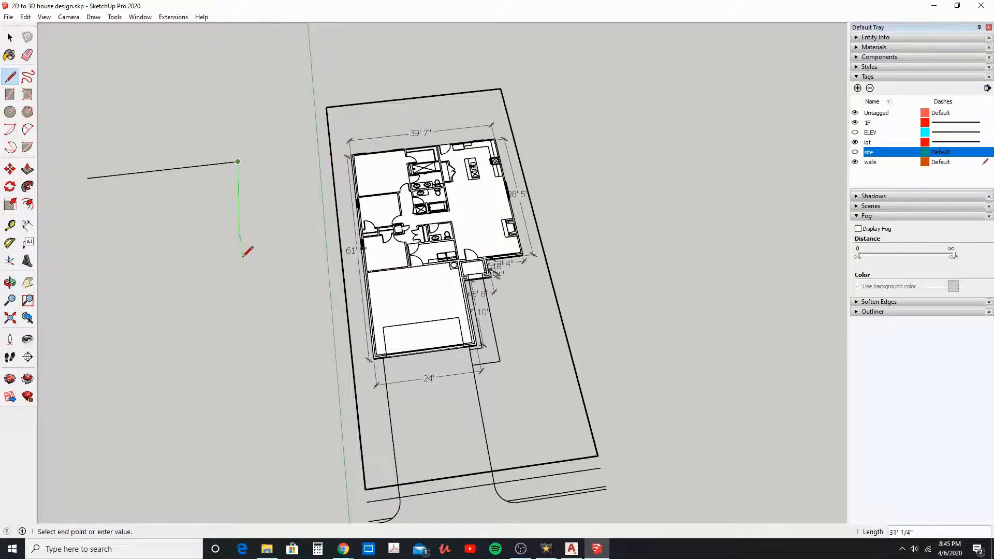
{"action": "scroll", "coordinate": [516, 210], "scroll_direction": "up", "scroll_amount": 3}
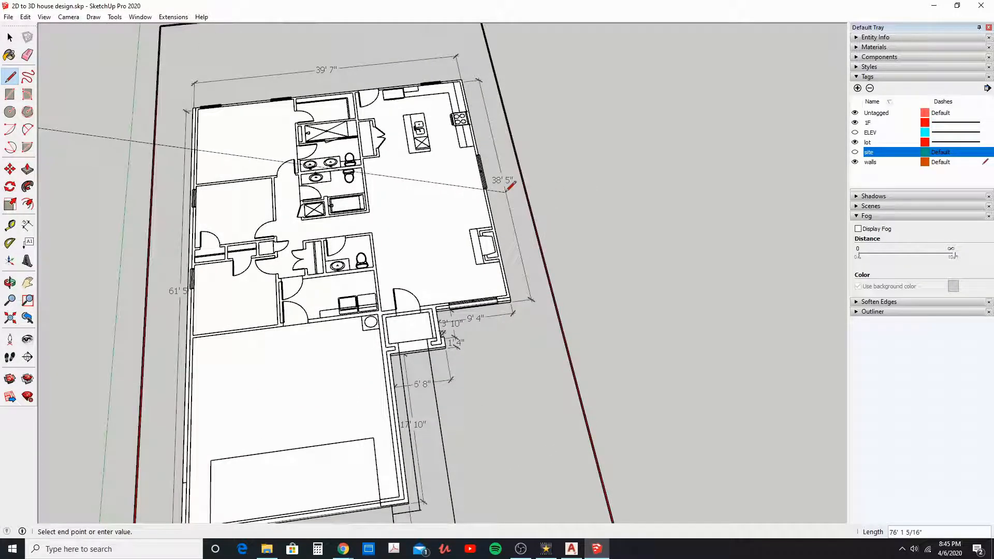
{"action": "scroll", "coordinate": [511, 185], "scroll_direction": "down", "scroll_amount": 3}
{"action": "left_click", "coordinate": [122, 140]}
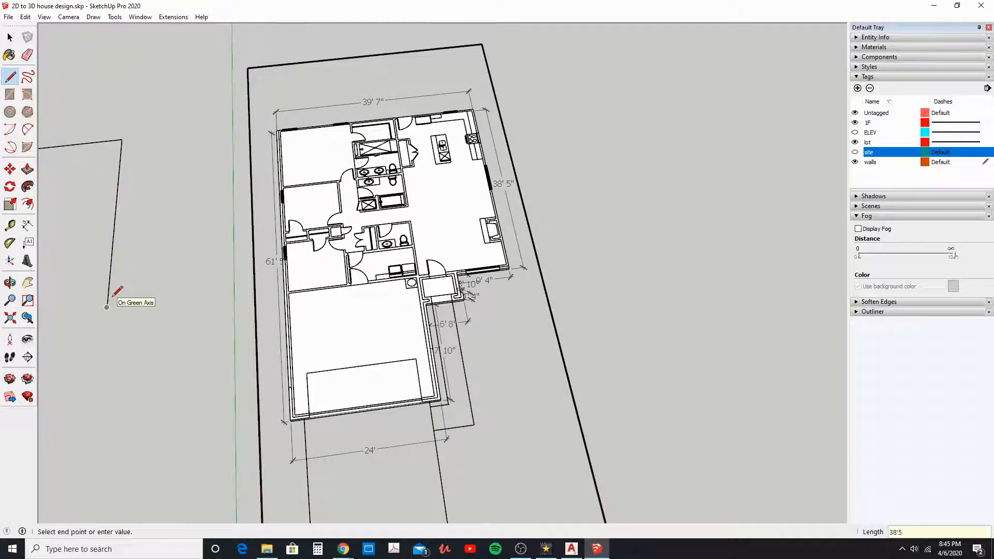
Step: Continue the outline with a 9'4" edge along the red axis and a 3'10" edge along the green axis, matching the dimensioned plan
{"action": "scroll", "coordinate": [505, 281], "scroll_direction": "up", "scroll_amount": 3}
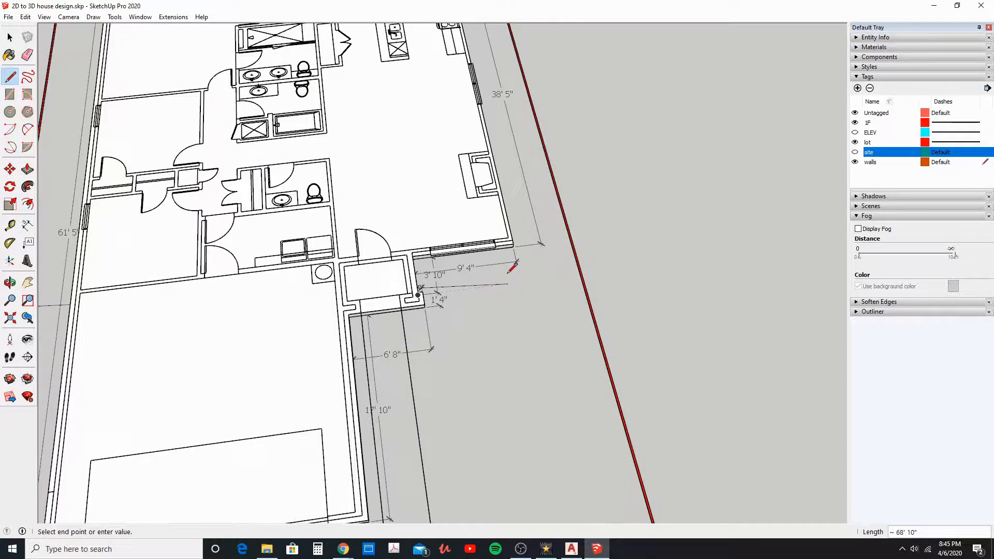
{"action": "scroll", "coordinate": [514, 266], "scroll_direction": "down", "scroll_amount": 3}
{"action": "middle_click_drag", "start_coordinate": [178, 284], "coordinate": [615, 215], "text": "shift"}
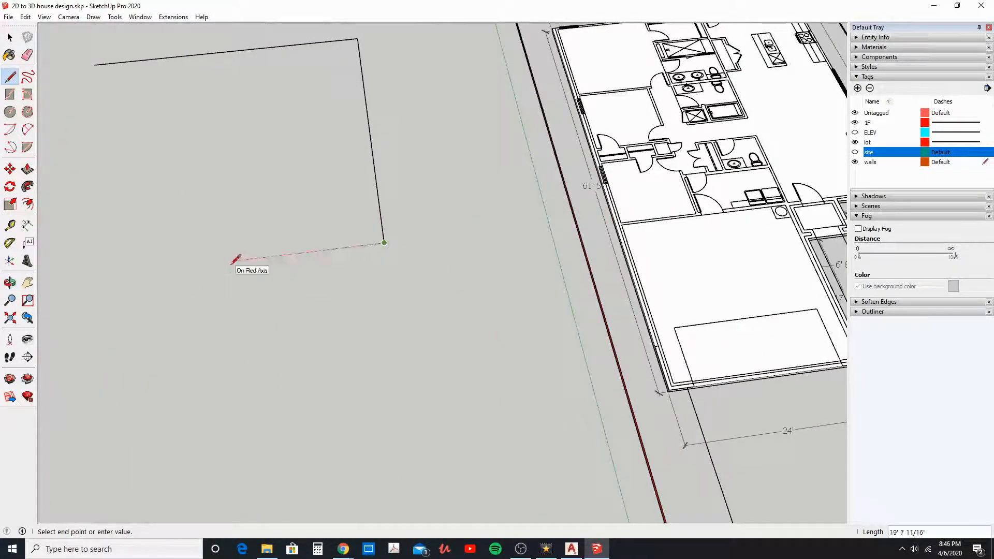
{"action": "middle_click_drag", "start_coordinate": [233, 259], "coordinate": [435, 166]}
{"action": "scroll", "coordinate": [402, 259], "scroll_direction": "up", "scroll_amount": 3}
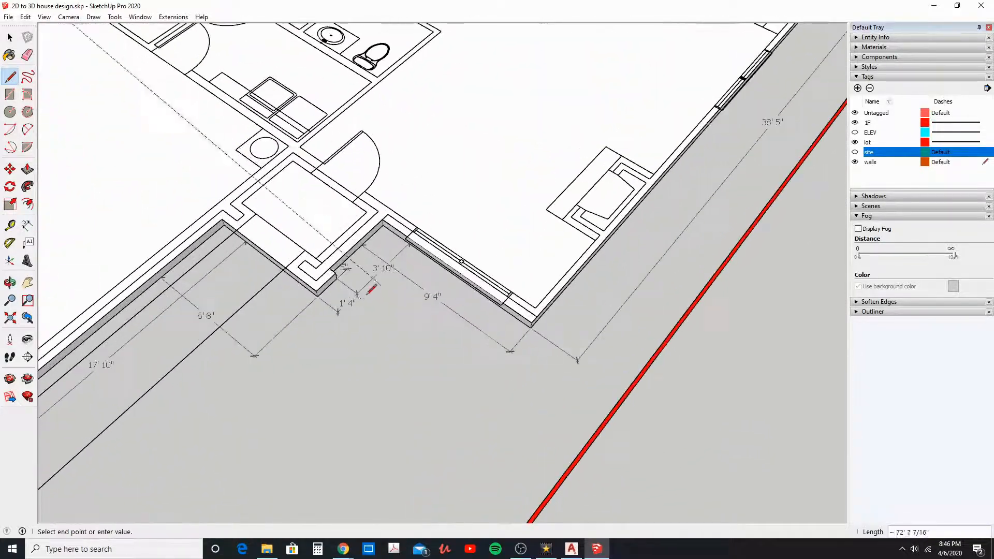
{"action": "scroll", "coordinate": [381, 265], "scroll_direction": "down", "scroll_amount": 1}
{"action": "middle_click_drag", "start_coordinate": [129, 180], "coordinate": [556, 445], "text": "shift"}
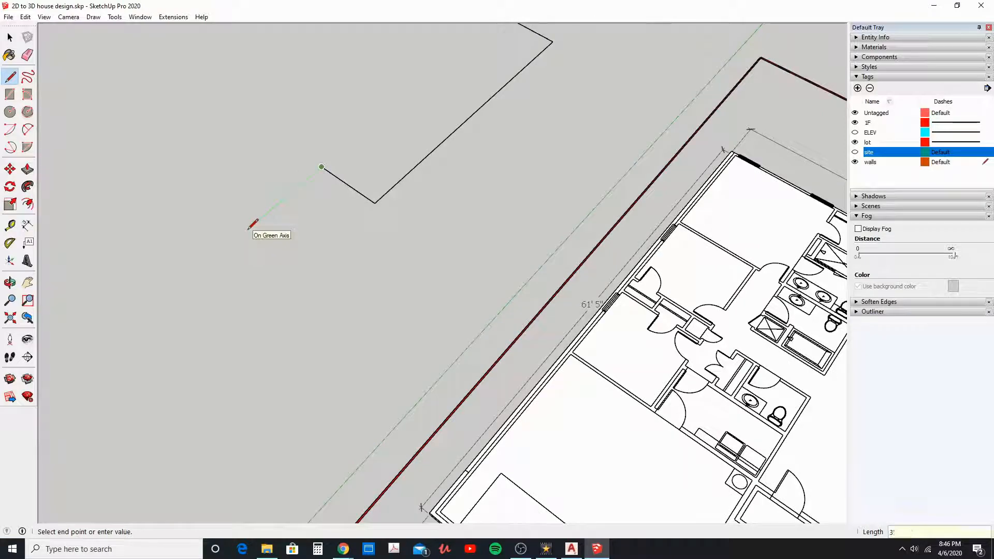
Step: Add the porch corner to the outline with a 5" jog along the red axis and a 1'4" edge along the green axis
{"action": "scroll", "coordinate": [265, 229], "scroll_direction": "down", "scroll_amount": 5}
{"action": "scroll", "coordinate": [440, 290], "scroll_direction": "up", "scroll_amount": 10}
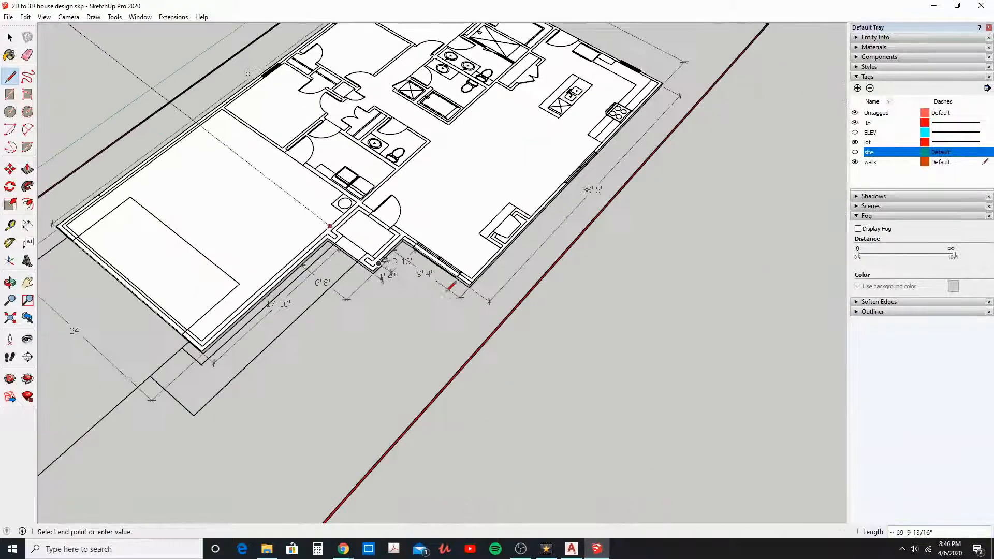
{"action": "scroll", "coordinate": [353, 253], "scroll_direction": "up", "scroll_amount": 1}
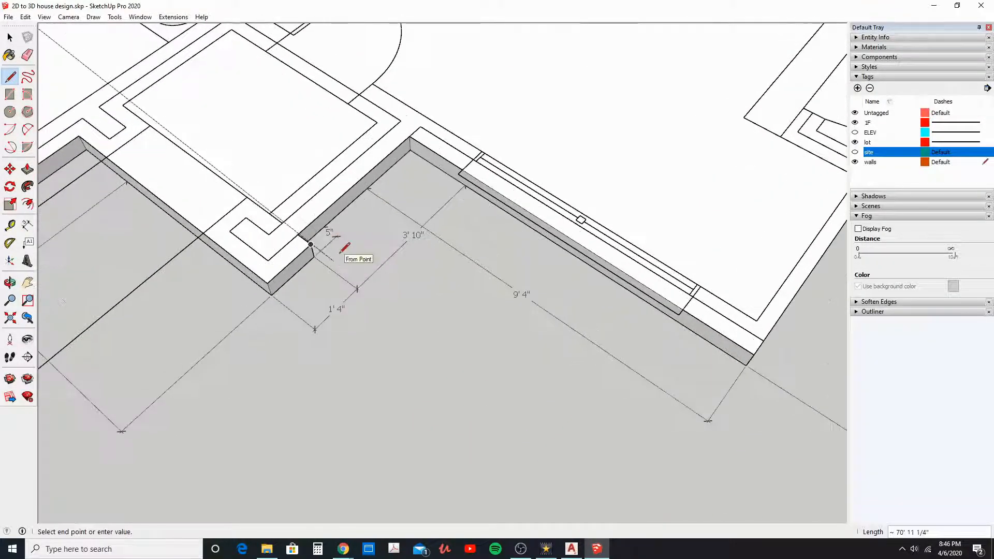
{"action": "scroll", "coordinate": [317, 280], "scroll_direction": "down", "scroll_amount": 3}
{"action": "middle_click_drag", "start_coordinate": [317, 275], "coordinate": [575, 499], "text": "shift"}
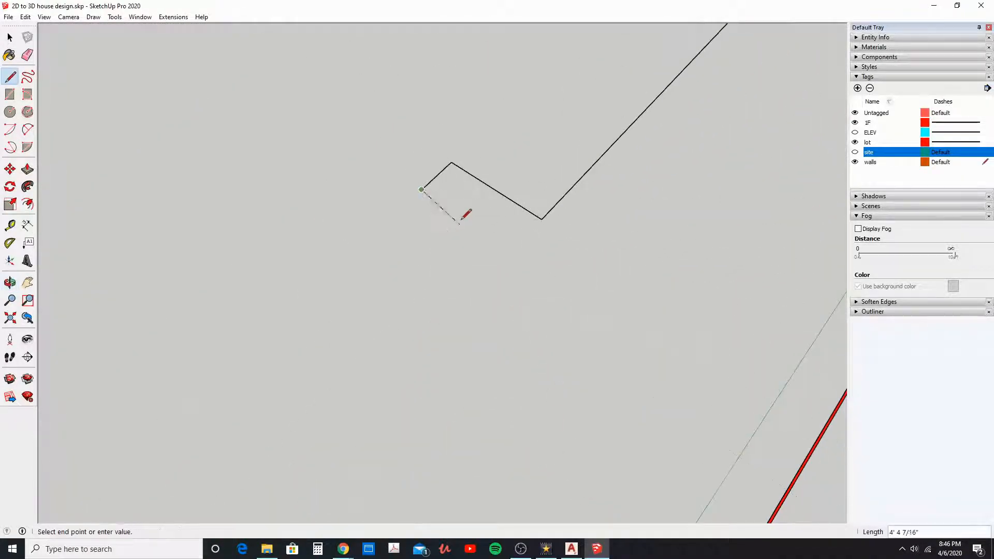
{"action": "type", "text": "5"}
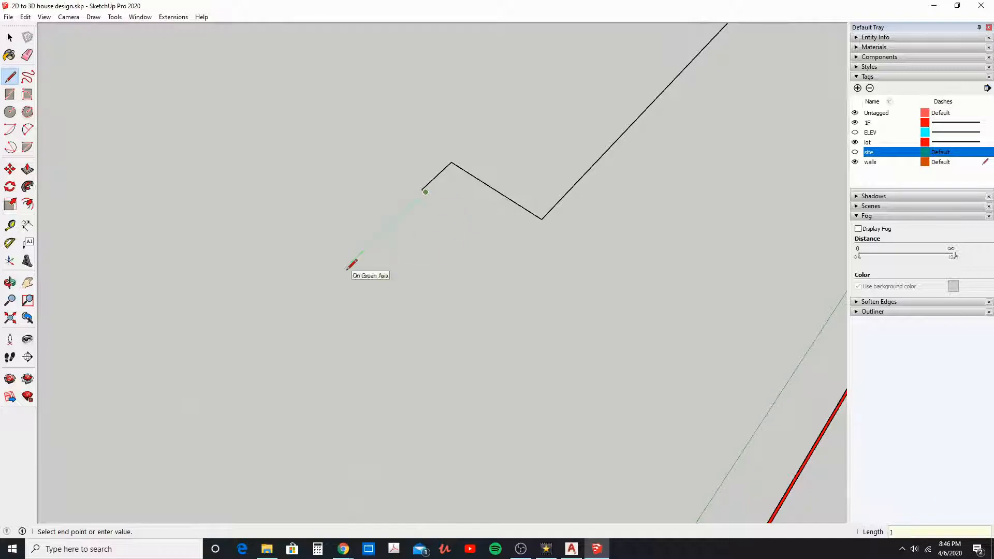
{"action": "scroll", "coordinate": [586, 337], "scroll_direction": "down", "scroll_amount": 5}
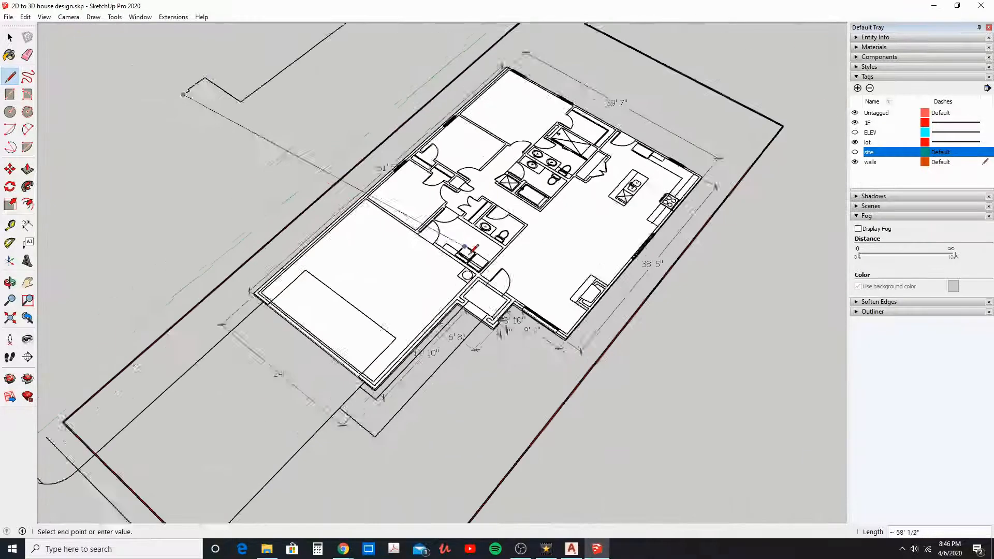
Step: Continue the outline from the porch corner with a 6'8" edge along the red axis, matching the dimensioned plan
{"action": "scroll", "coordinate": [475, 353], "scroll_direction": "up", "scroll_amount": 6}
{"action": "scroll", "coordinate": [476, 353], "scroll_direction": "down", "scroll_amount": 5}
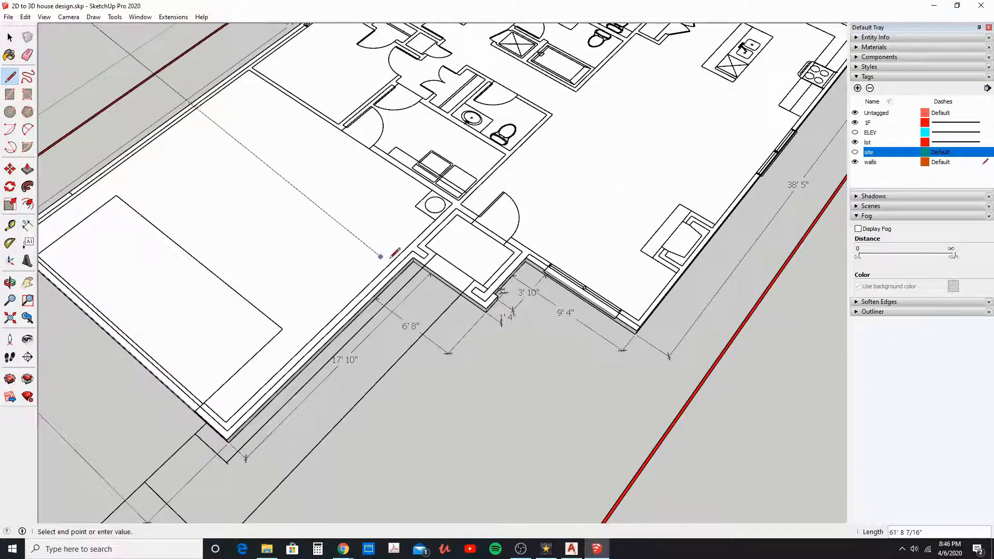
{"action": "scroll", "coordinate": [536, 342], "scroll_direction": "up", "scroll_amount": 8}
{"action": "middle_click_drag", "start_coordinate": [532, 346], "coordinate": [437, 274], "text": "shift"}
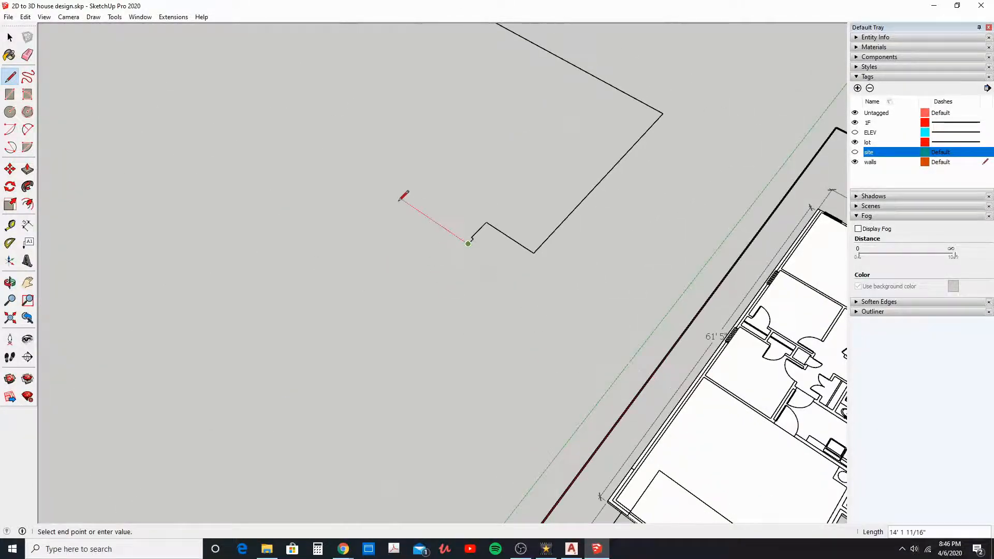
Step: Continue the outline with a 17'10" edge along the green axis for the garage side, matching the dimensioned plan
{"action": "scroll", "coordinate": [418, 228], "scroll_direction": "down", "scroll_amount": 1}
{"action": "middle_click_drag", "start_coordinate": [480, 339], "coordinate": [259, 161], "text": "shift"}
{"action": "scroll", "coordinate": [486, 284], "scroll_direction": "up", "scroll_amount": 5}
{"action": "middle_click_drag", "start_coordinate": [483, 285], "coordinate": [315, 317]}
{"action": "scroll", "coordinate": [296, 309], "scroll_direction": "down", "scroll_amount": 4}
{"action": "middle_click_drag", "start_coordinate": [317, 261], "coordinate": [413, 454], "text": "shift"}
{"action": "type", "text": "1"}
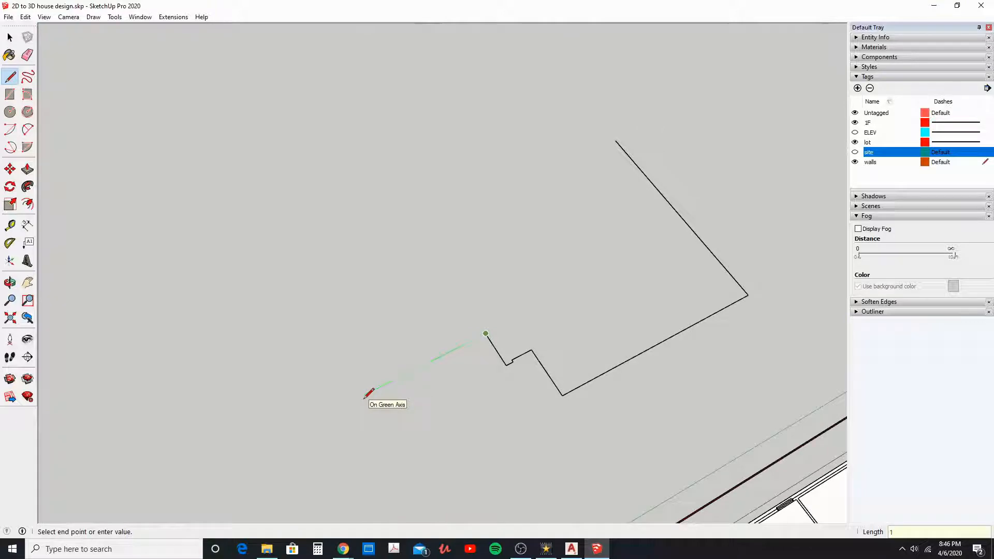
{"action": "type", "text": "7'10"}
{"action": "key", "text": "Return"}
Step: Add the 24' garage front edge along the red axis and close the outline back at its starting point
{"action": "scroll", "coordinate": [393, 370], "scroll_direction": "down", "scroll_amount": 2}
{"action": "middle_click_drag", "start_coordinate": [427, 331], "coordinate": [387, 50], "text": "shift"}
{"action": "scroll", "coordinate": [386, 51], "scroll_direction": "down", "scroll_amount": 2}
{"action": "scroll", "coordinate": [440, 269], "scroll_direction": "up", "scroll_amount": 2}
{"action": "middle_click_drag", "start_coordinate": [425, 258], "coordinate": [516, 522], "text": "shift"}
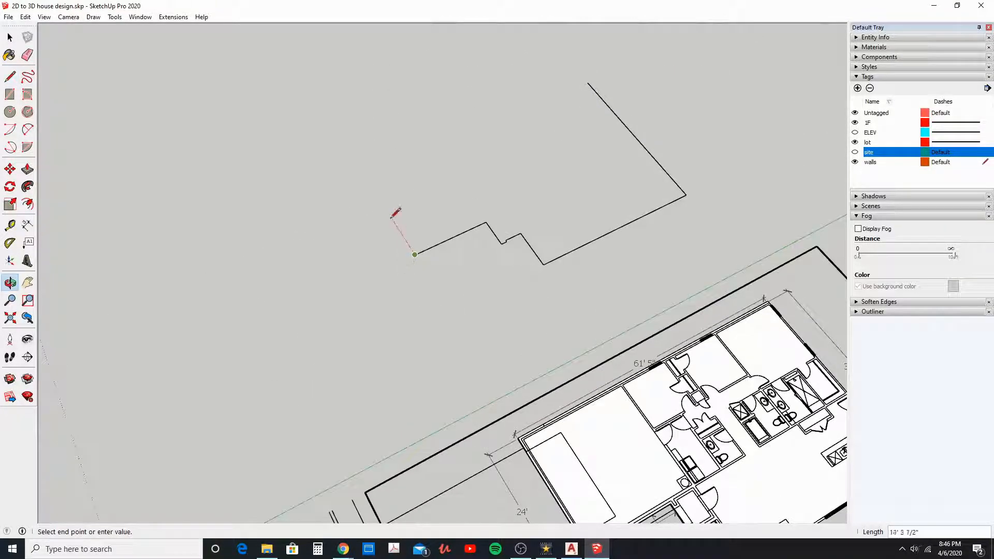
{"action": "key", "text": "Return"}
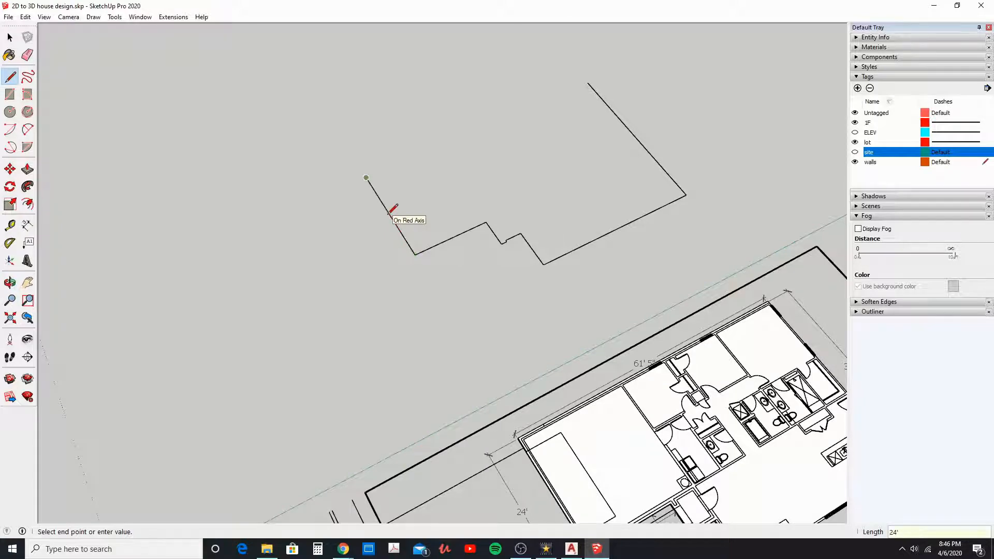
{"action": "left_click", "coordinate": [594, 82]}
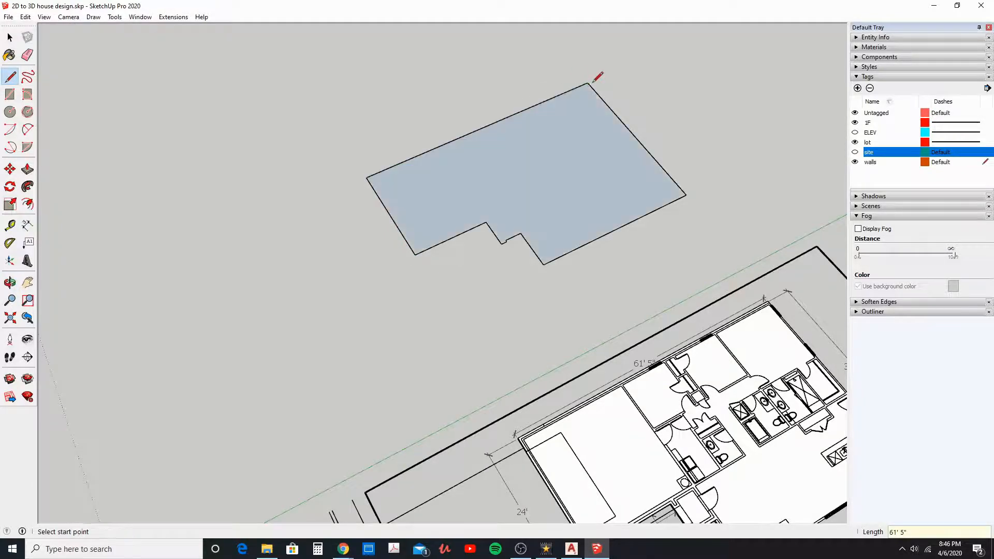
Step: Select the redrawn footprint face with its bounding edges and make it a group
{"action": "middle_click_drag", "start_coordinate": [401, 196], "coordinate": [466, 171]}
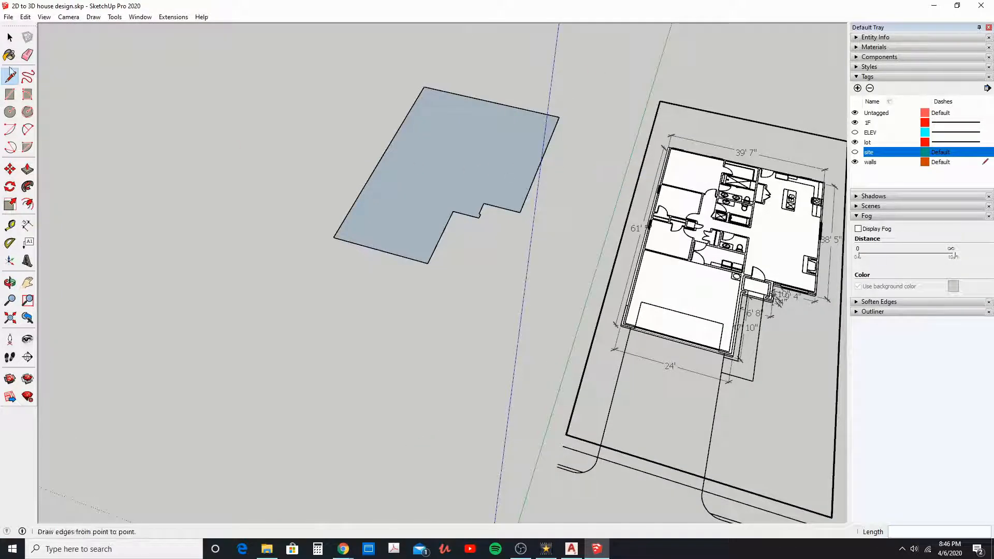
{"action": "left_click", "coordinate": [10, 37]}
{"action": "middle_click_drag", "start_coordinate": [342, 217], "coordinate": [399, 202]}
{"action": "double_click", "coordinate": [362, 192]}
{"action": "right_click", "coordinate": [361, 191]}
{"action": "left_click", "coordinate": [415, 282]}
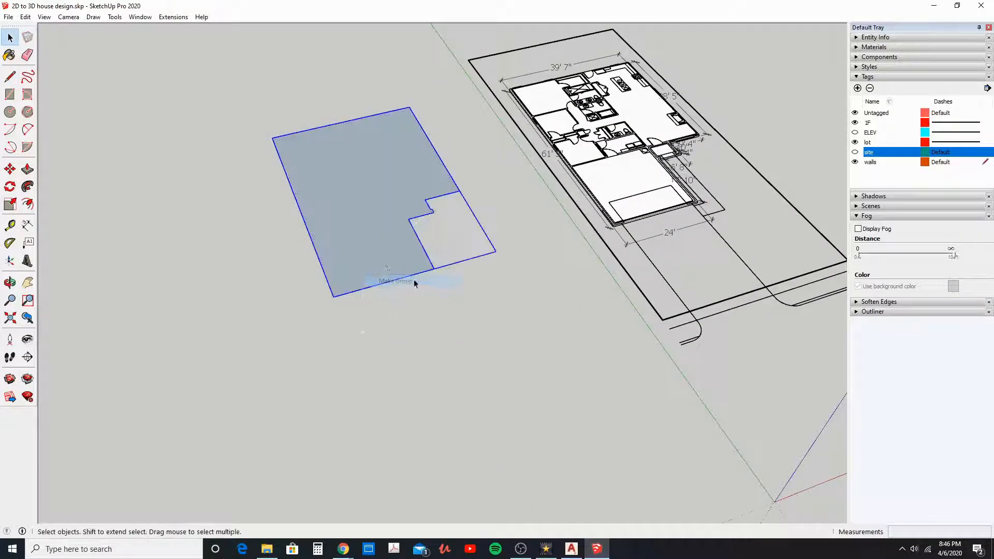
Step: Push/Pull the footprint face inside its group by 6" to form the slab, and leave the group
{"action": "double_click", "coordinate": [381, 262]}
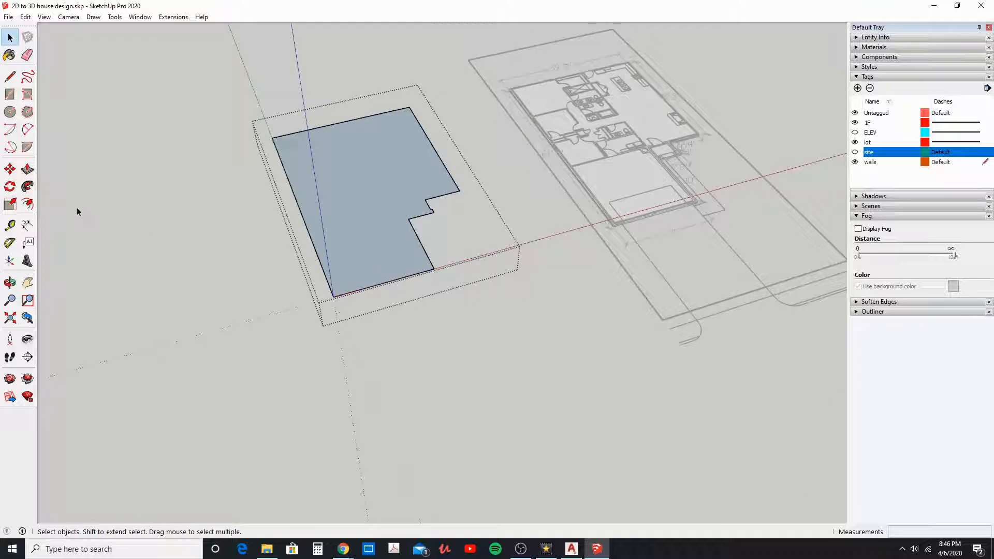
{"action": "left_click", "coordinate": [27, 170]}
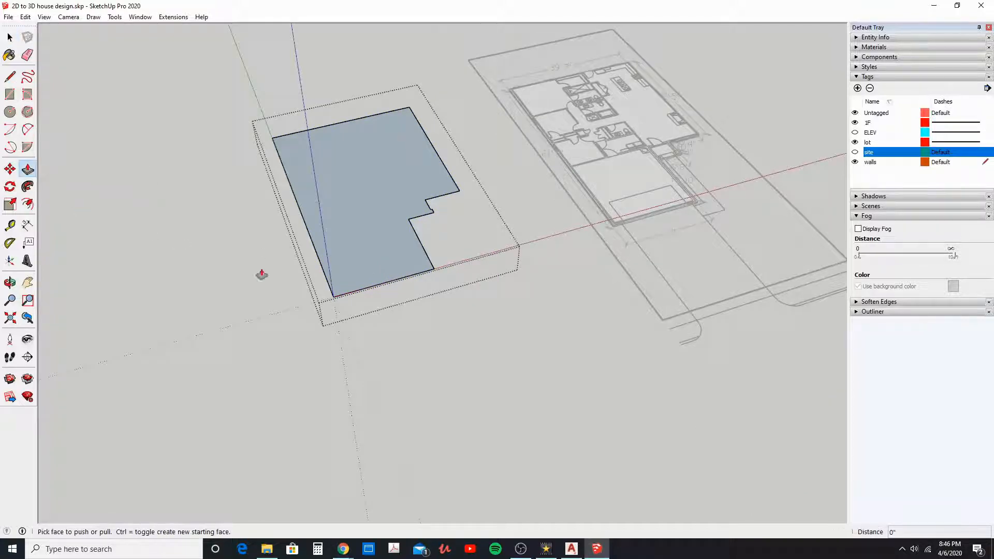
{"action": "left_click", "coordinate": [351, 291]}
{"action": "type", "text": "6"}
{"action": "key", "text": "Return"}
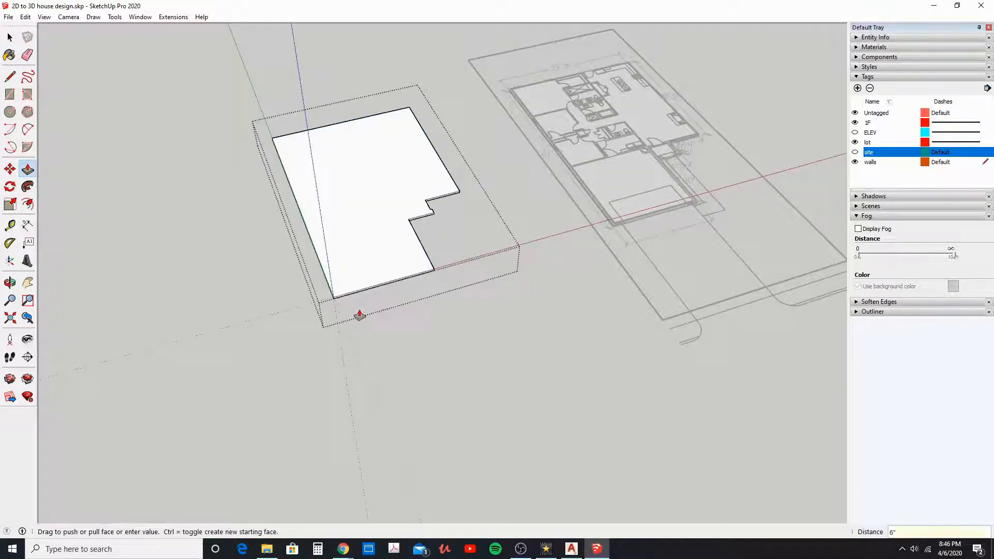
{"action": "middle_click_drag", "start_coordinate": [418, 299], "coordinate": [469, 322]}
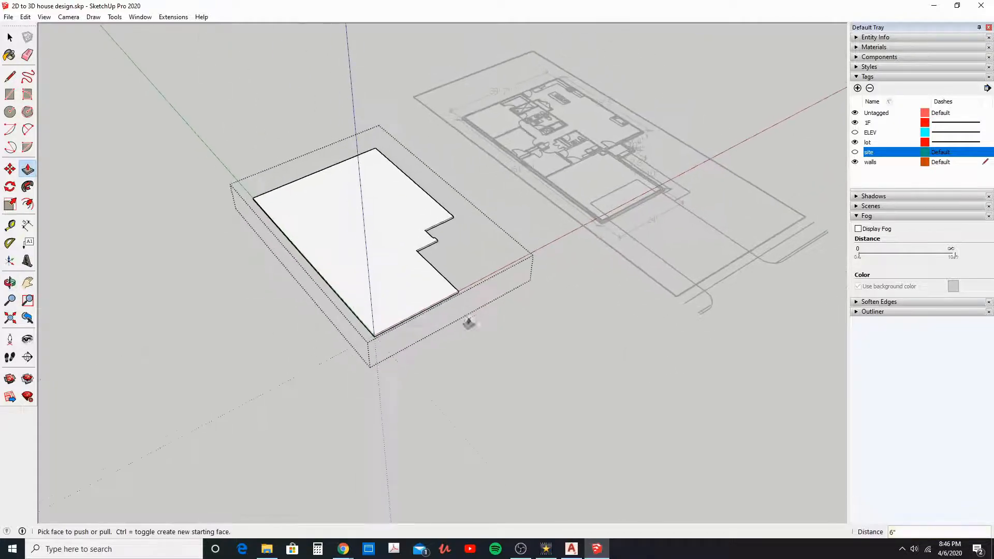
{"action": "left_click", "coordinate": [10, 37]}
{"action": "left_click", "coordinate": [204, 144]}
{"action": "middle_click_drag", "start_coordinate": [422, 284], "coordinate": [390, 291]}
{"action": "middle_click_drag", "start_coordinate": [442, 267], "coordinate": [422, 276], "text": "shift"}
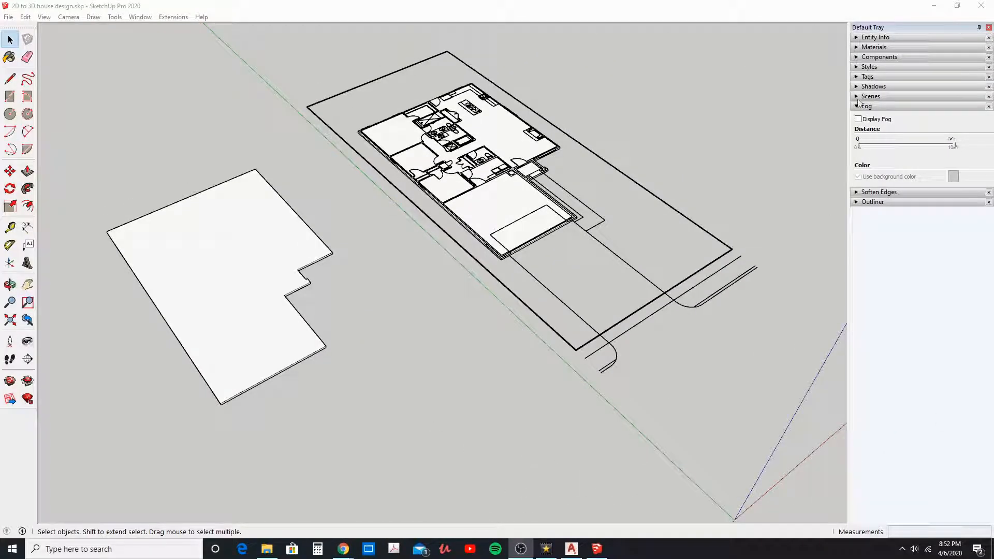
Step: Hide the lot tag so that only the floor plan and the slabs are displayed
{"action": "left_click", "coordinate": [857, 78]}
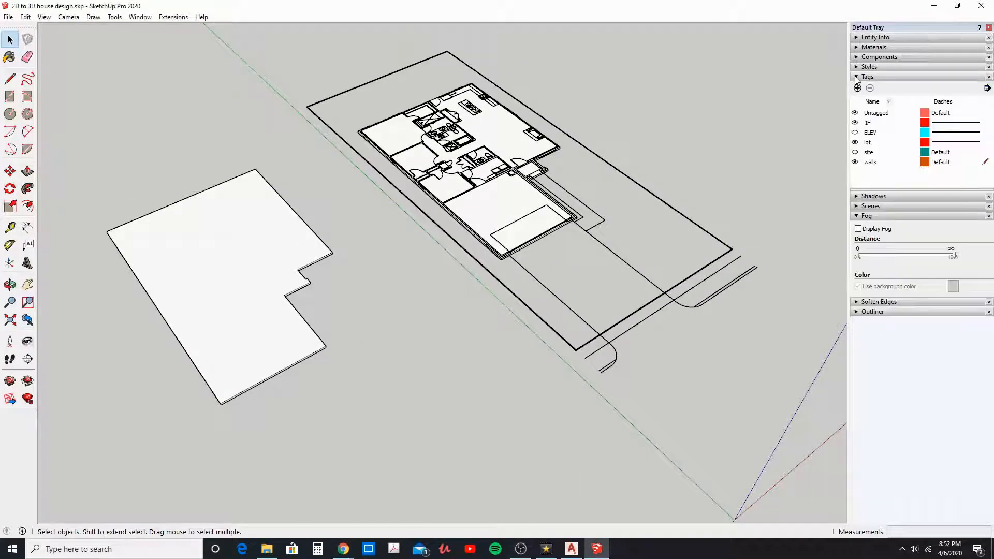
{"action": "left_click", "coordinate": [856, 143]}
{"action": "middle_click_drag", "start_coordinate": [752, 217], "coordinate": [486, 228]}
{"action": "scroll", "coordinate": [547, 245], "scroll_direction": "up", "scroll_amount": 2}
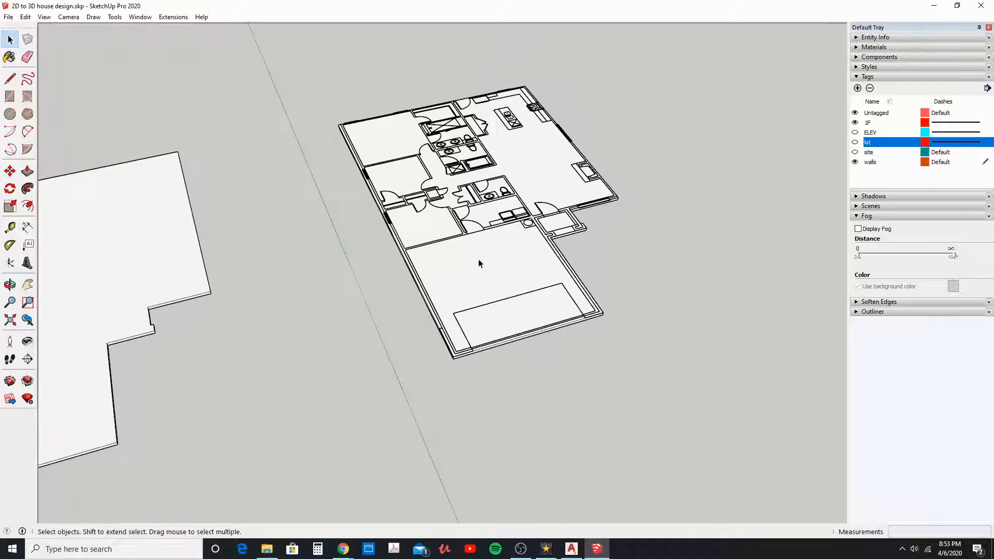
{"action": "middle_click_drag", "start_coordinate": [459, 260], "coordinate": [454, 285]}
{"action": "scroll", "coordinate": [481, 252], "scroll_direction": "up", "scroll_amount": 4}
Step: Open the slab group under the floor plan, copy its top face, and leave the group
{"action": "double_click", "coordinate": [453, 286]}
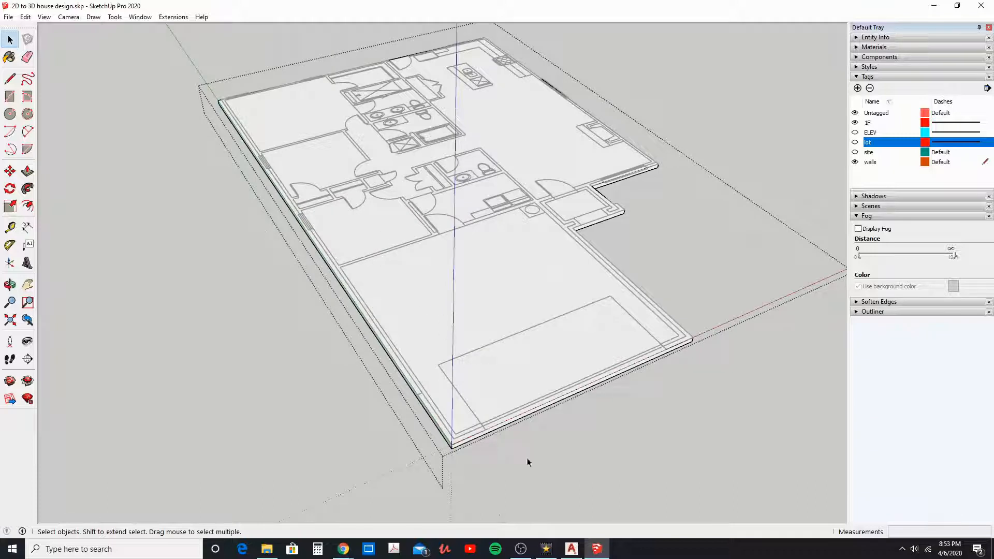
{"action": "left_click", "coordinate": [405, 309]}
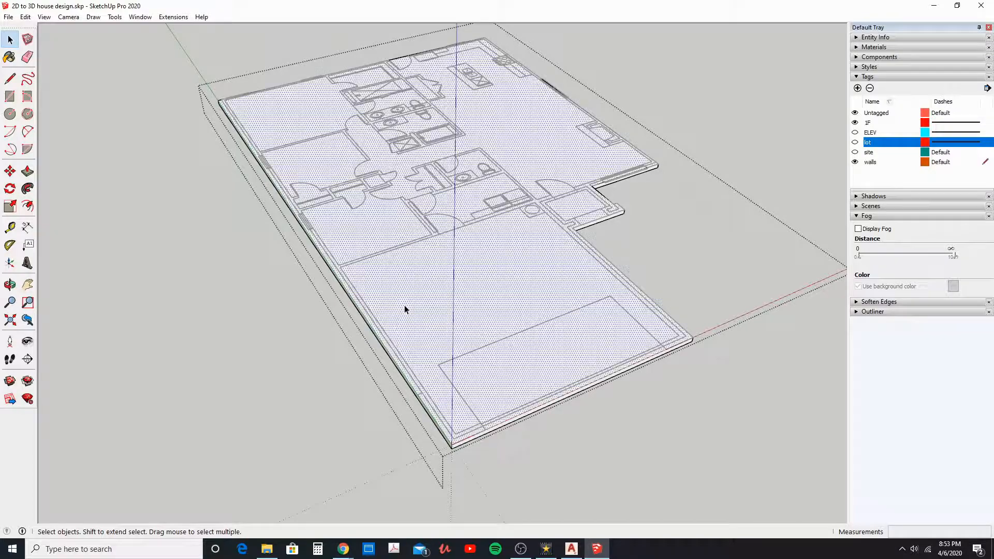
{"action": "middle_click_drag", "start_coordinate": [423, 360], "coordinate": [403, 364]}
{"action": "left_click", "coordinate": [25, 17]}
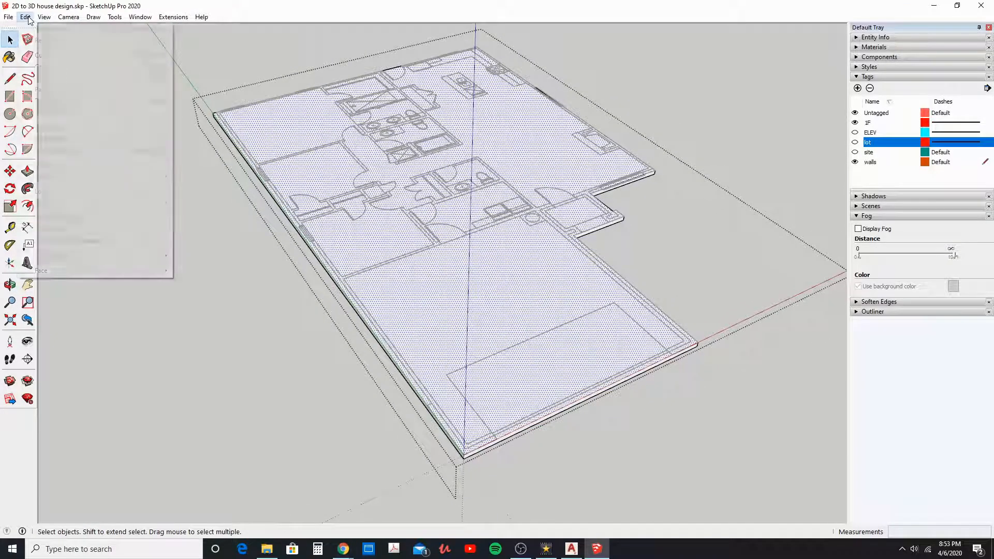
{"action": "left_click", "coordinate": [32, 66]}
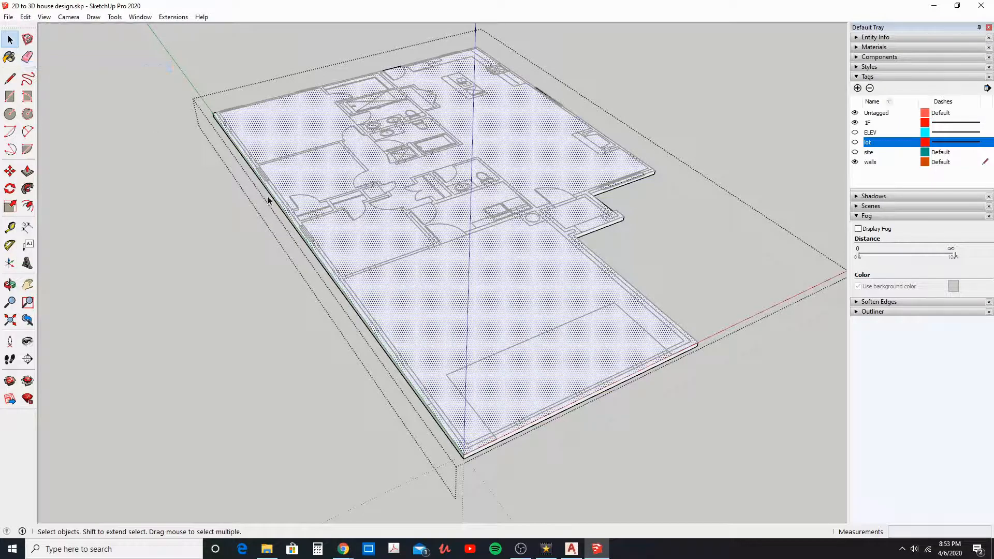
{"action": "left_click", "coordinate": [252, 208]}
Step: Hide the slab group beneath the floor plan
{"action": "left_click", "coordinate": [404, 308]}
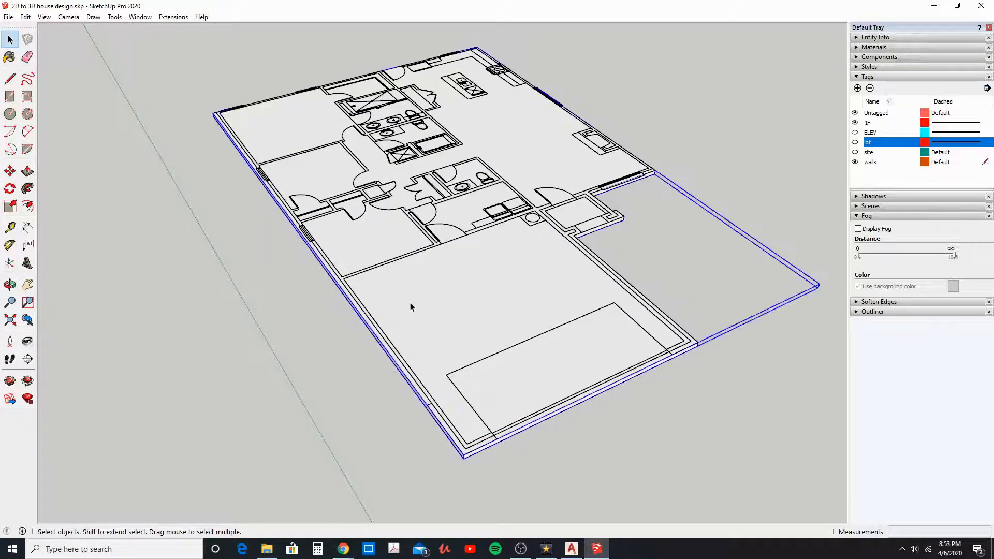
{"action": "right_click", "coordinate": [406, 308]}
{"action": "left_click", "coordinate": [433, 333]}
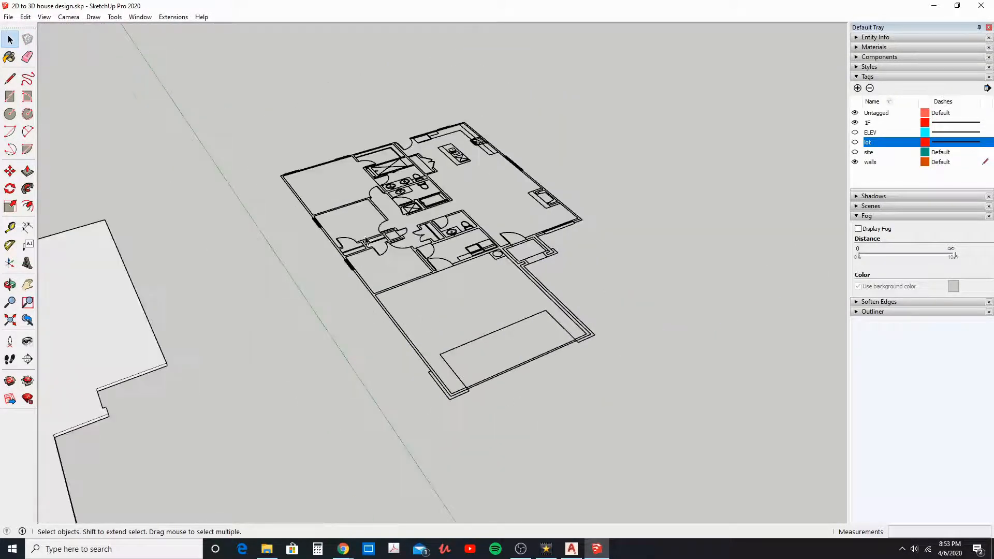
Step: Paste the copied slab face in place under the floor plan and make it a group
{"action": "scroll", "coordinate": [343, 260], "scroll_direction": "up", "scroll_amount": 2}
{"action": "left_click", "coordinate": [25, 17]}
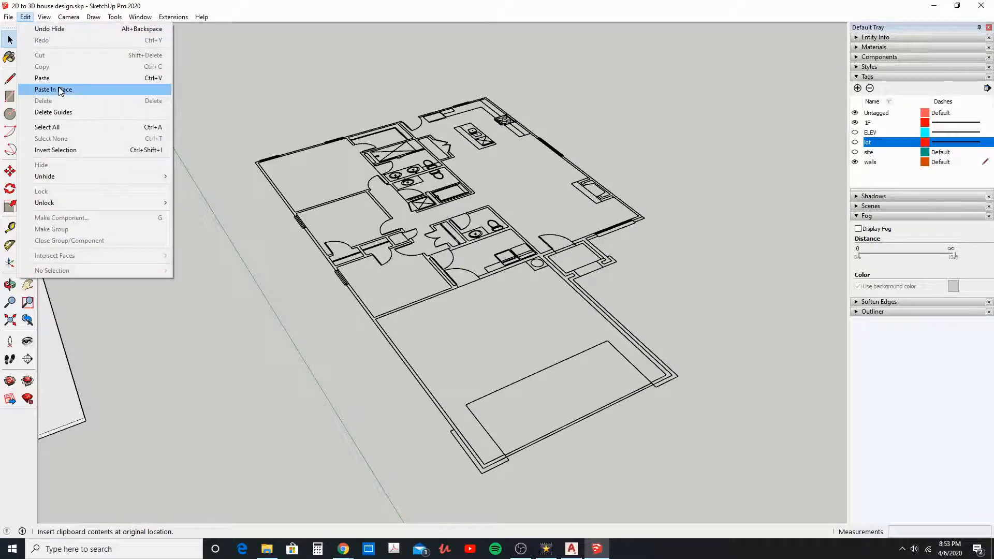
{"action": "left_click", "coordinate": [57, 89]}
{"action": "middle_click_drag", "start_coordinate": [478, 312], "coordinate": [555, 342]}
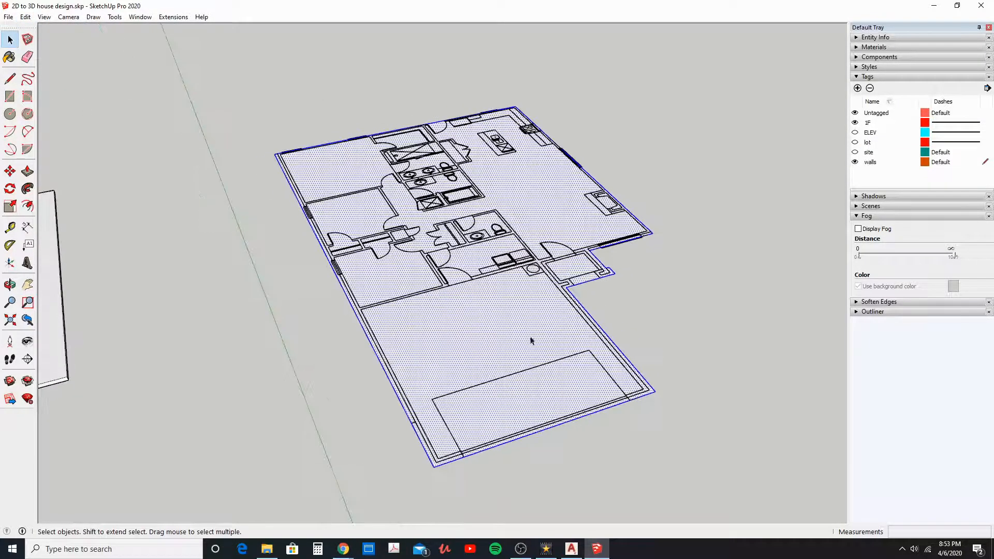
{"action": "right_click", "coordinate": [448, 336]}
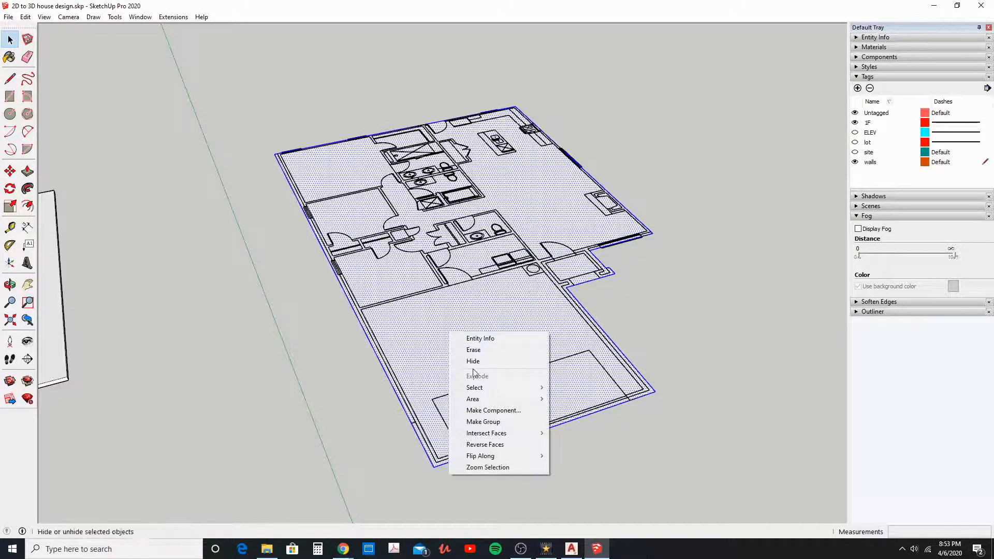
{"action": "left_click", "coordinate": [486, 421]}
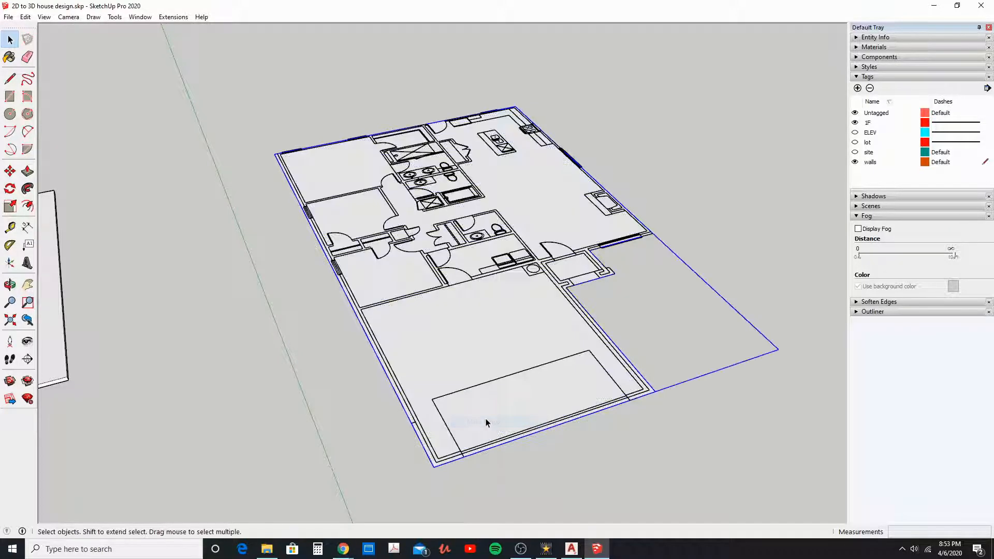
Step: Inside the new face group, draw a 22'8" by 22'4" rectangle along the garage's inner wall corners
{"action": "double_click", "coordinate": [449, 358]}
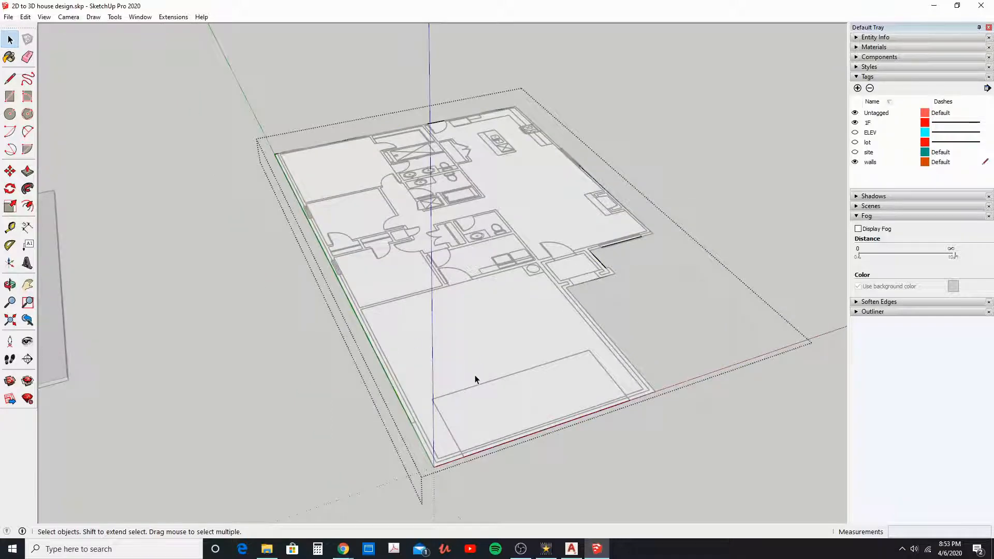
{"action": "middle_click_drag", "start_coordinate": [446, 365], "coordinate": [412, 378]}
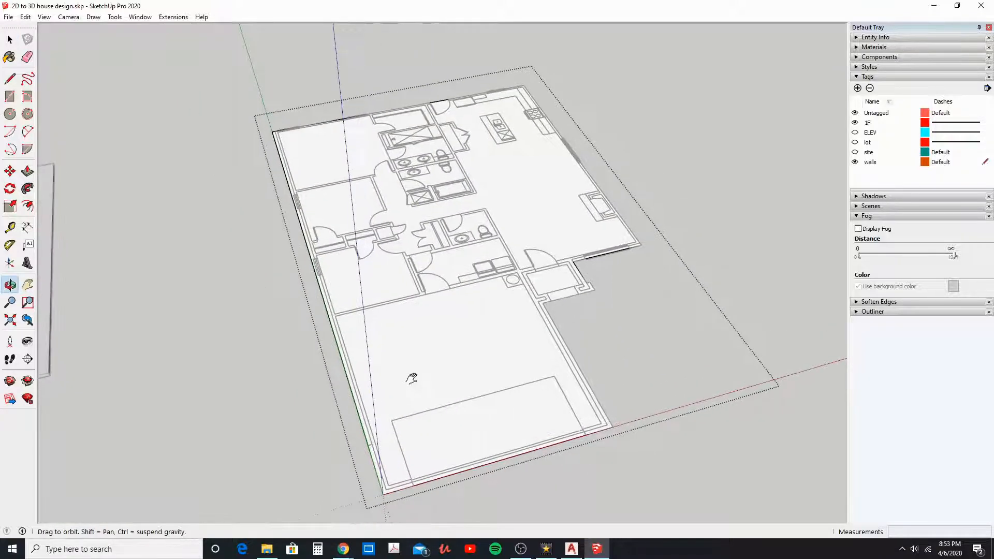
{"action": "left_click", "coordinate": [415, 380]}
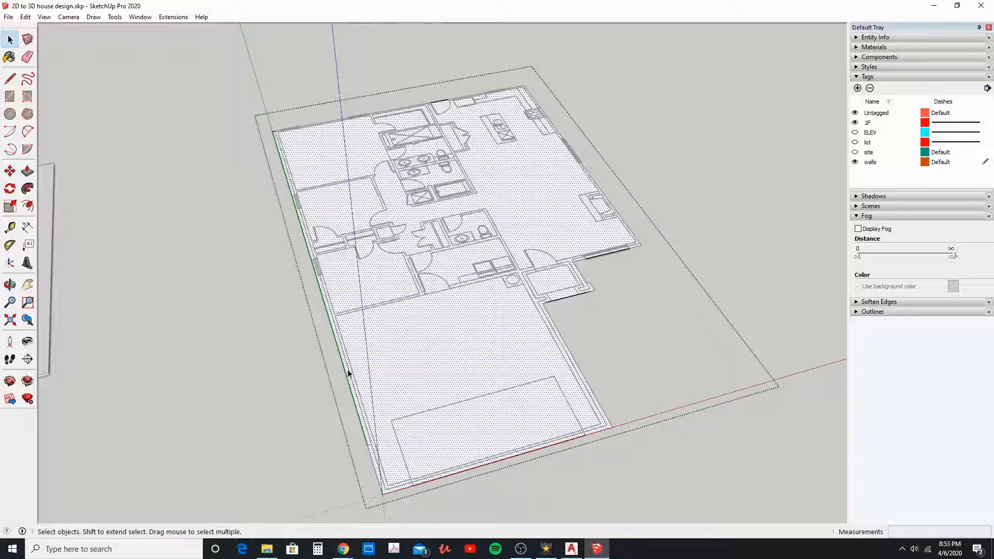
{"action": "left_click", "coordinate": [9, 100]}
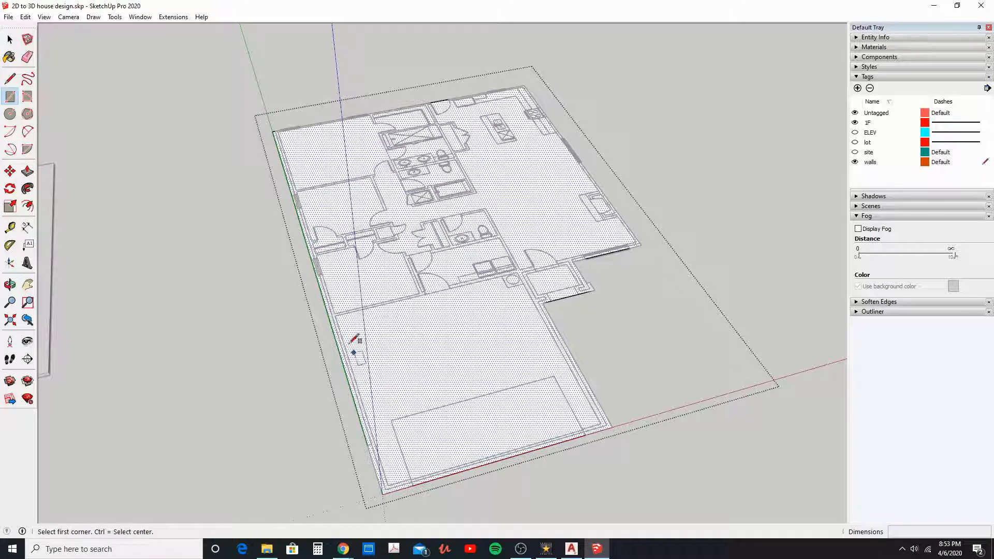
{"action": "left_click", "coordinate": [336, 315]}
{"action": "scroll", "coordinate": [492, 481], "scroll_direction": "up", "scroll_amount": 2}
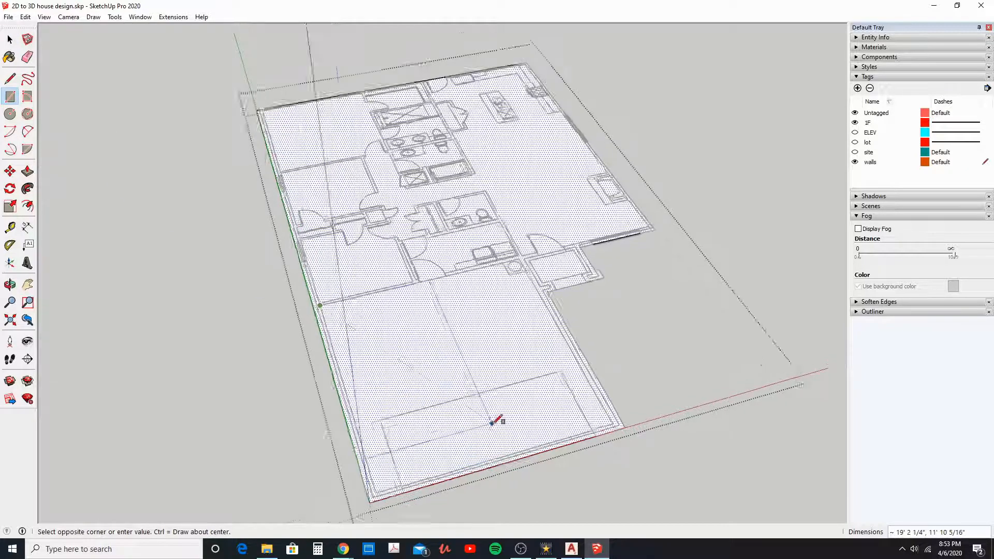
{"action": "scroll", "coordinate": [550, 434], "scroll_direction": "up", "scroll_amount": 2}
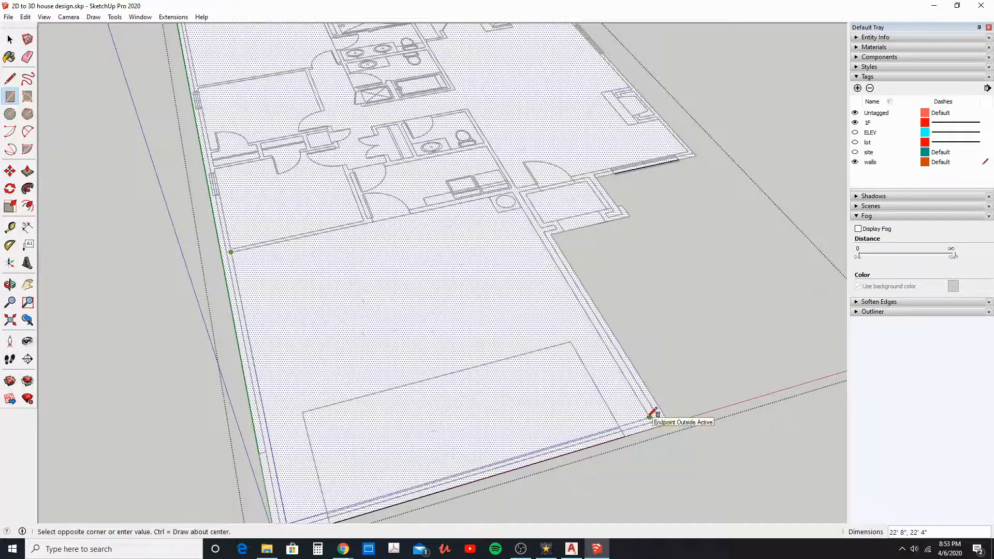
{"action": "left_click", "coordinate": [649, 417]}
Step: Draw a 10'2" by 10'2" rectangle between the inner wall corners of the bedroom next to the garage
{"action": "scroll", "coordinate": [333, 355], "scroll_direction": "down", "scroll_amount": 3}
{"action": "scroll", "coordinate": [288, 282], "scroll_direction": "up", "scroll_amount": 5}
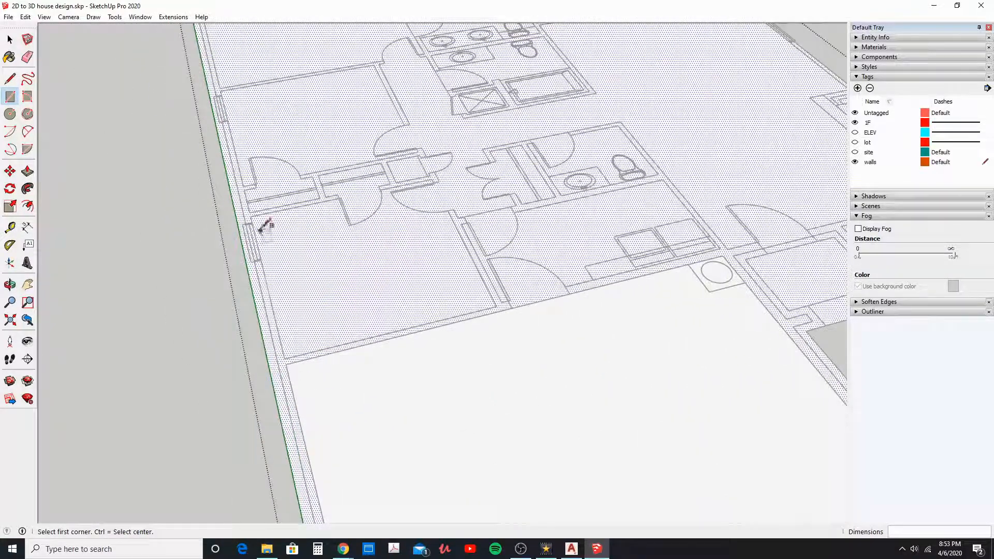
{"action": "left_click", "coordinate": [253, 215]}
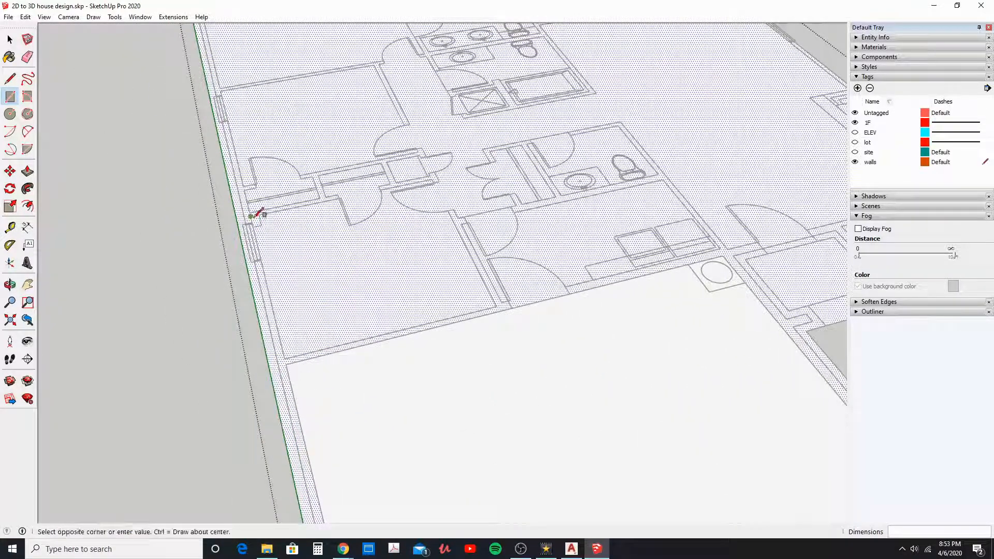
{"action": "left_click", "coordinate": [496, 307]}
Step: Draw a rectangle between the inner wall corners of the laundry room behind the garage
{"action": "left_click", "coordinate": [462, 224]}
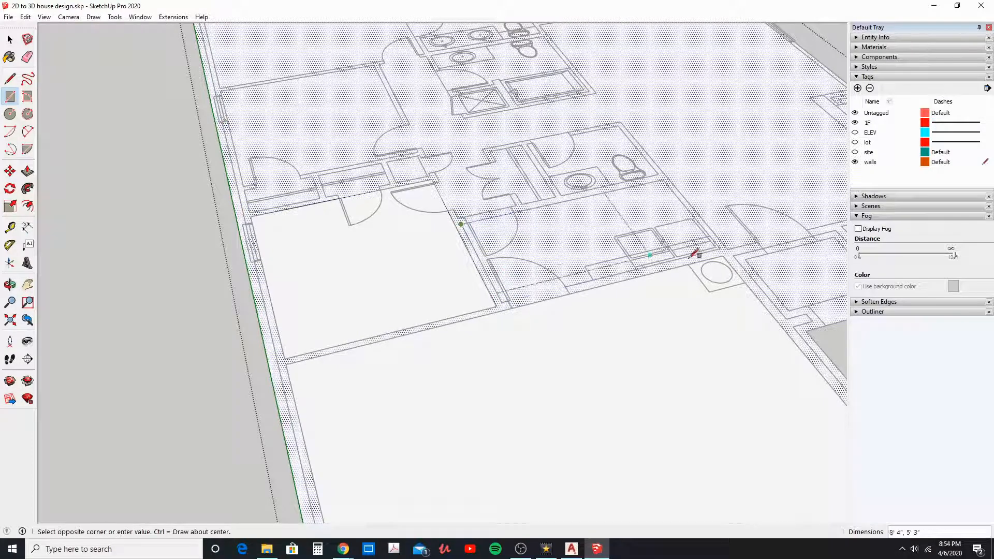
{"action": "scroll", "coordinate": [720, 243], "scroll_direction": "up", "scroll_amount": 2}
{"action": "left_click", "coordinate": [731, 241]}
{"action": "middle_click_drag", "start_coordinate": [547, 189], "coordinate": [477, 255], "text": "shift"}
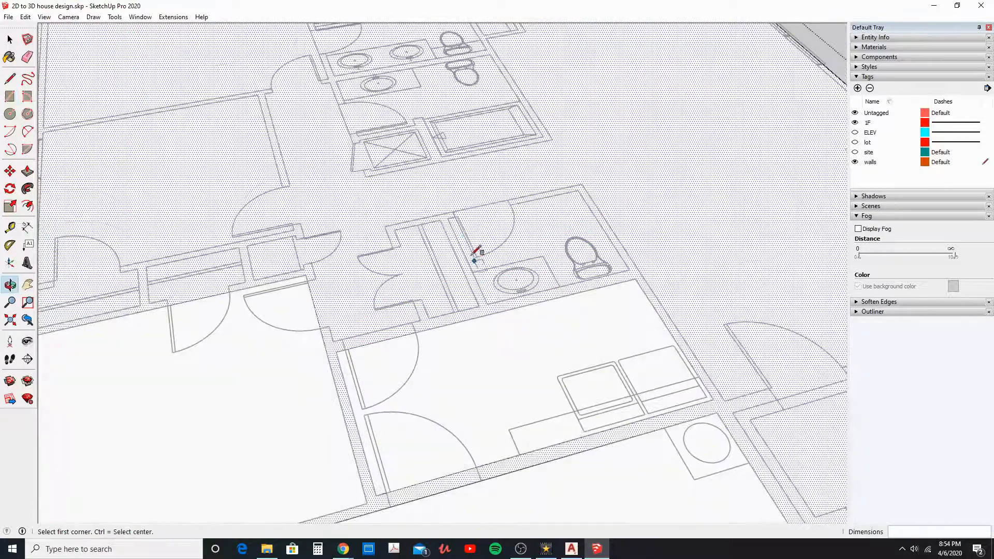
Step: Draw rectangles between the inner wall corners of the powder room and of the closet next to it
{"action": "left_click", "coordinate": [448, 218]}
{"action": "left_click", "coordinate": [630, 269]}
{"action": "left_click", "coordinate": [449, 219]}
{"action": "left_click", "coordinate": [429, 312]}
Step: Draw rectangles inside the three small closets between the two bedrooms, making the one at the outer wall 3'10" by 2'
{"action": "left_click", "coordinate": [248, 244]}
{"action": "left_click", "coordinate": [303, 273]}
{"action": "left_click", "coordinate": [239, 249]}
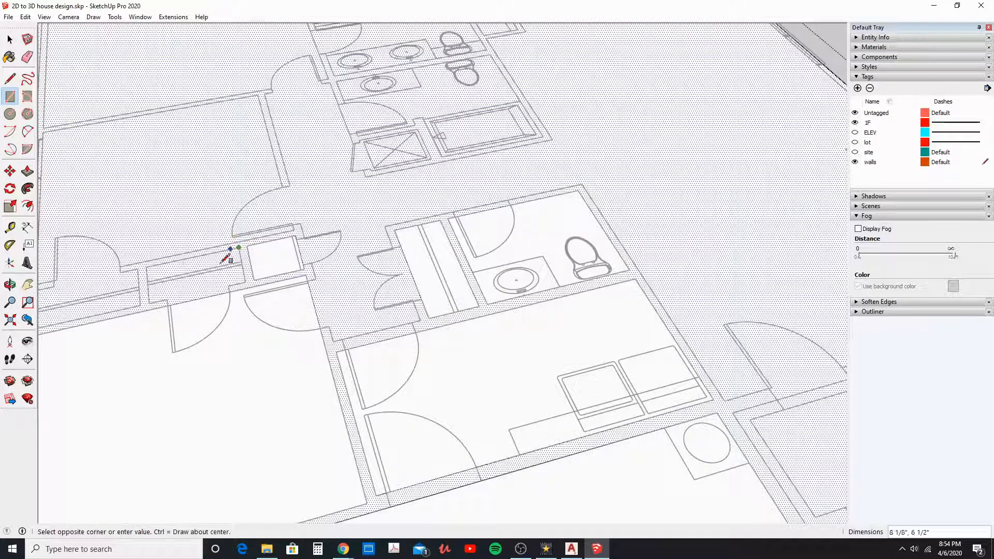
{"action": "left_click", "coordinate": [151, 295]}
{"action": "middle_click_drag", "start_coordinate": [151, 295], "coordinate": [373, 305], "text": "shift"}
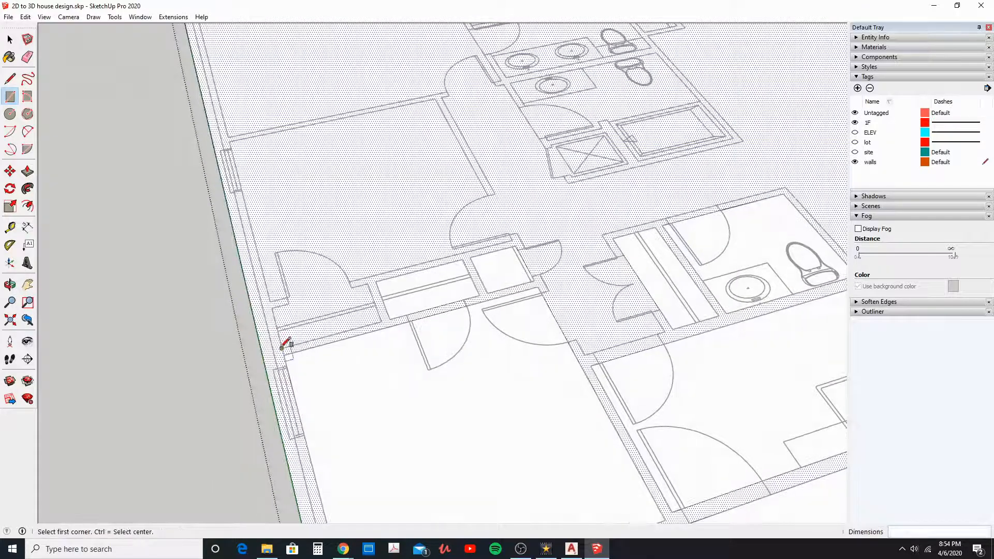
{"action": "left_click", "coordinate": [283, 348]}
{"action": "left_click", "coordinate": [365, 285]}
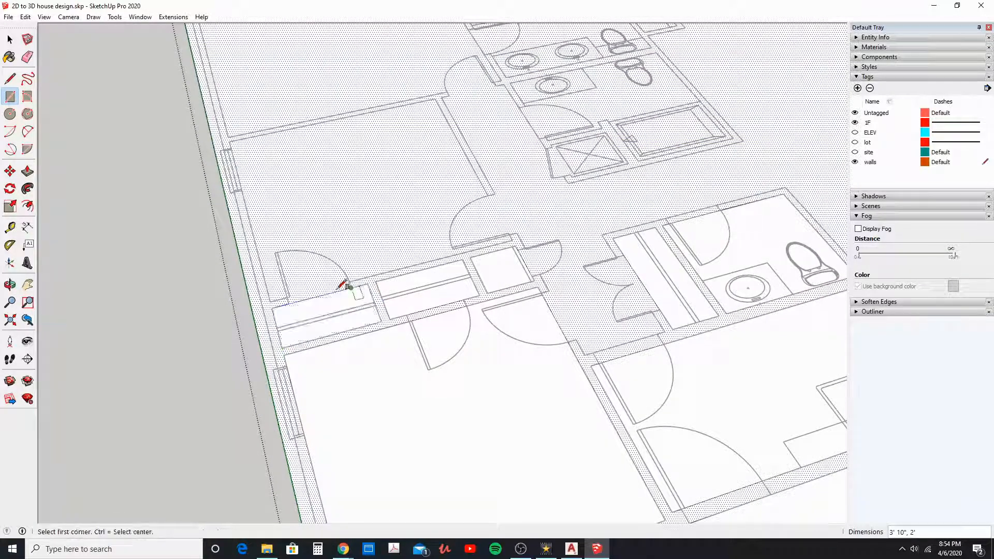
Step: Draw rectangles between the inner wall corners of the middle bedroom and the large corner bedroom
{"action": "left_click", "coordinate": [270, 301]}
{"action": "left_click", "coordinate": [435, 98]}
{"action": "middle_click_drag", "start_coordinate": [442, 93], "coordinate": [538, 339], "text": "shift"}
{"action": "left_click", "coordinate": [249, 179]}
{"action": "left_click", "coordinate": [601, 315]}
Step: Draw a 16'5" by 3'4" rectangle along the bedroom hallway and another across the passage between the hall bathroom and powder room
{"action": "left_click", "coordinate": [601, 314]}
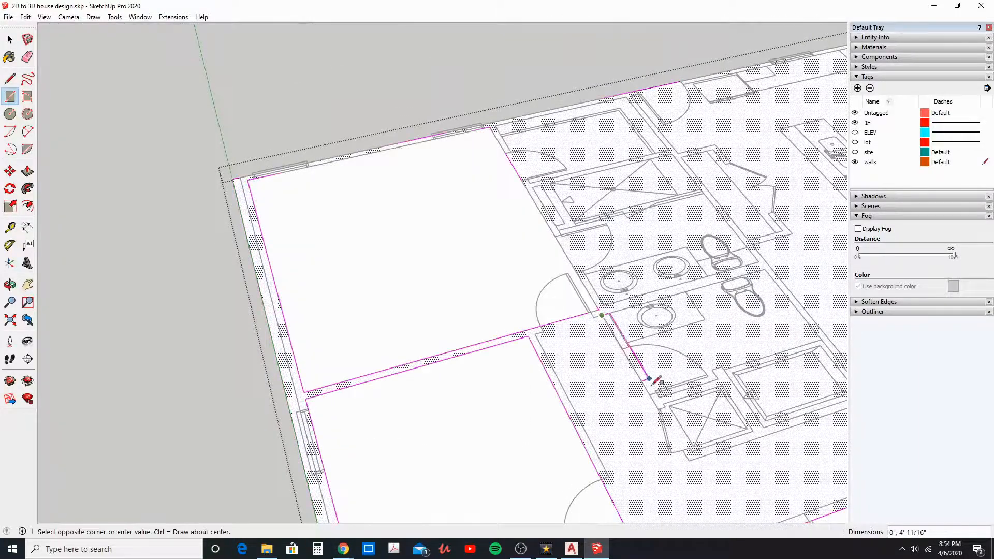
{"action": "middle_click_drag", "start_coordinate": [651, 384], "coordinate": [454, 203], "text": "shift"}
{"action": "left_click", "coordinate": [471, 477]}
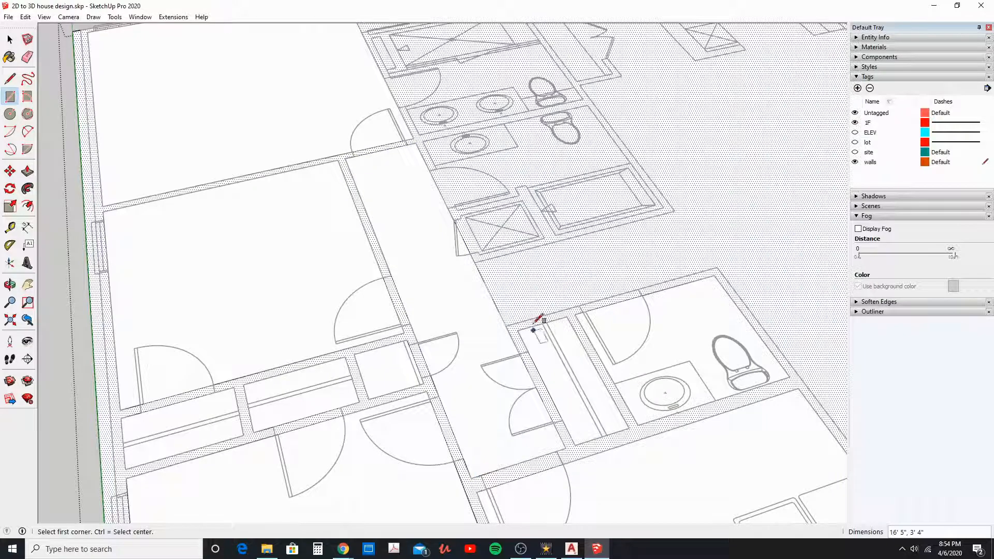
{"action": "left_click", "coordinate": [507, 328]}
{"action": "left_click", "coordinate": [680, 214]}
Step: Cover the hall bathroom with rectangles: 7'5" by 5' over the tub and toilet, plus the vanity and door areas
{"action": "mouse_move", "coordinate": [681, 211]}
{"action": "middle_mouse_down"}
{"action": "mouse_move", "coordinate": [482, 319]}
{"action": "mouse_move", "coordinate": [532, 349]}
{"action": "middle_mouse_up"}
{"action": "left_click", "coordinate": [531, 375]}
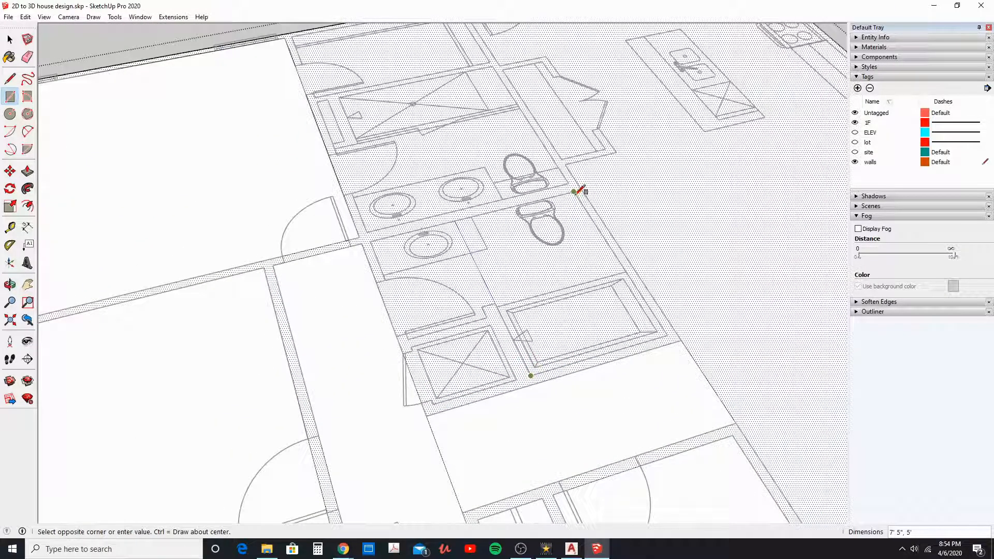
{"action": "left_click", "coordinate": [574, 191]}
{"action": "left_click", "coordinate": [491, 306]}
{"action": "left_click", "coordinate": [376, 236]}
{"action": "left_click", "coordinate": [403, 328]}
{"action": "left_click", "coordinate": [488, 317]}
Step: Draw an 8'4" by 5'1" rectangle over the double-vanity area of the main bathroom
{"action": "scroll", "coordinate": [373, 251], "scroll_direction": "up", "scroll_amount": 3}
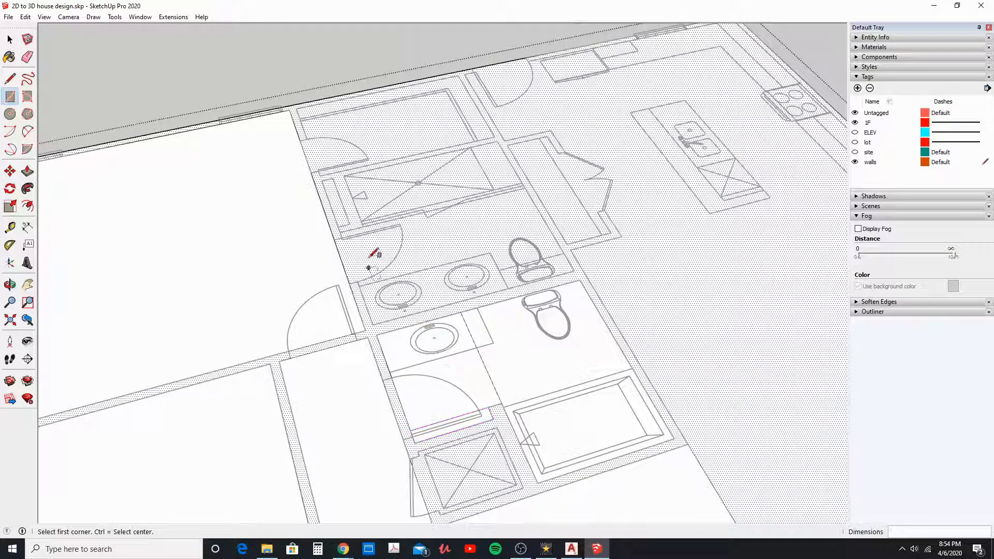
{"action": "left_click", "coordinate": [332, 225]}
{"action": "left_click", "coordinate": [653, 279]}
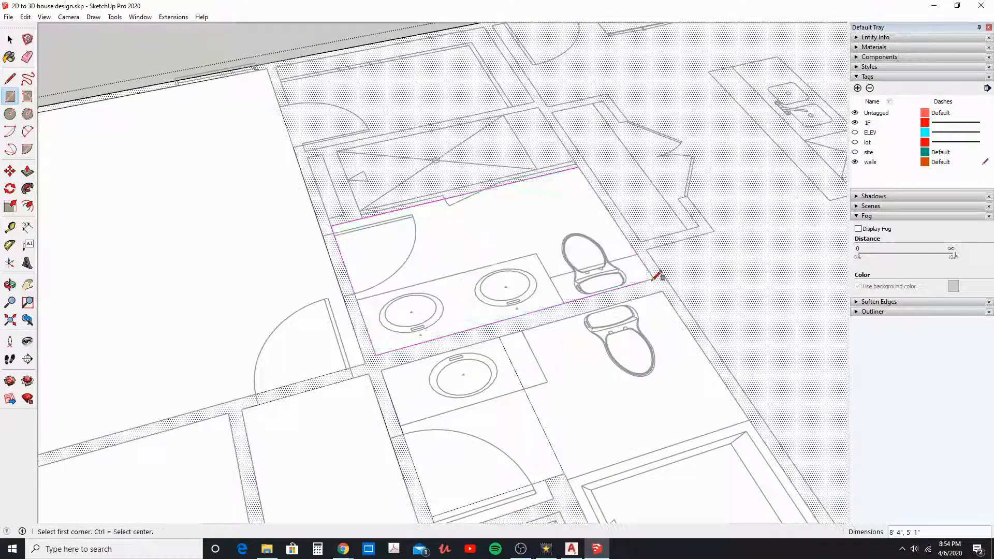
Step: Draw a 7'4" by 3'4" rectangle inside the main bathroom's shower and a 3' by 6" one in the niche beside it
{"action": "middle_click_drag", "start_coordinate": [449, 202], "coordinate": [460, 250], "text": "shift"}
{"action": "left_click", "coordinate": [348, 197]}
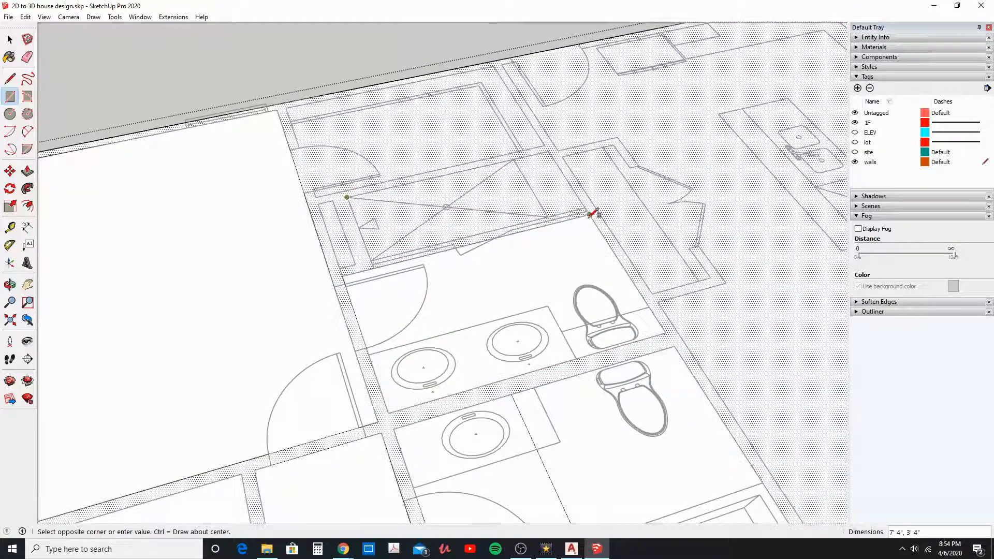
{"action": "left_click", "coordinate": [586, 212]}
{"action": "left_click", "coordinate": [333, 200]}
{"action": "left_click", "coordinate": [340, 267]}
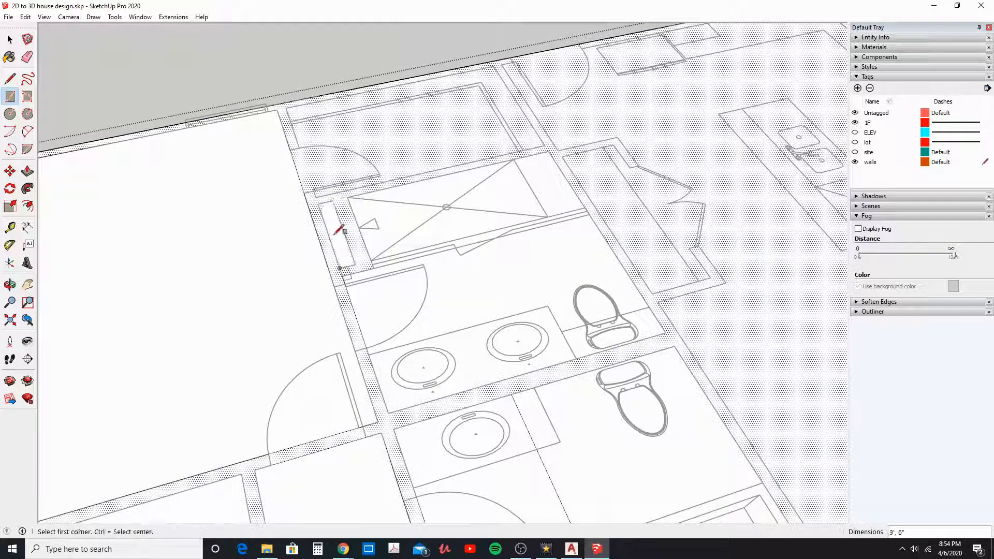
Step: Draw rectangles inside the walk-in closet and over the narrow area between that closet and the kitchen
{"action": "left_click", "coordinate": [317, 197]}
{"action": "left_click", "coordinate": [501, 65]}
{"action": "left_click", "coordinate": [502, 65]}
{"action": "left_click", "coordinate": [617, 138]}
Step: Draw rectangles across the kitchen and the open living area, reaching the inner face of the exterior wall
{"action": "middle_click_drag", "start_coordinate": [753, 263], "coordinate": [614, 306], "text": "shift"}
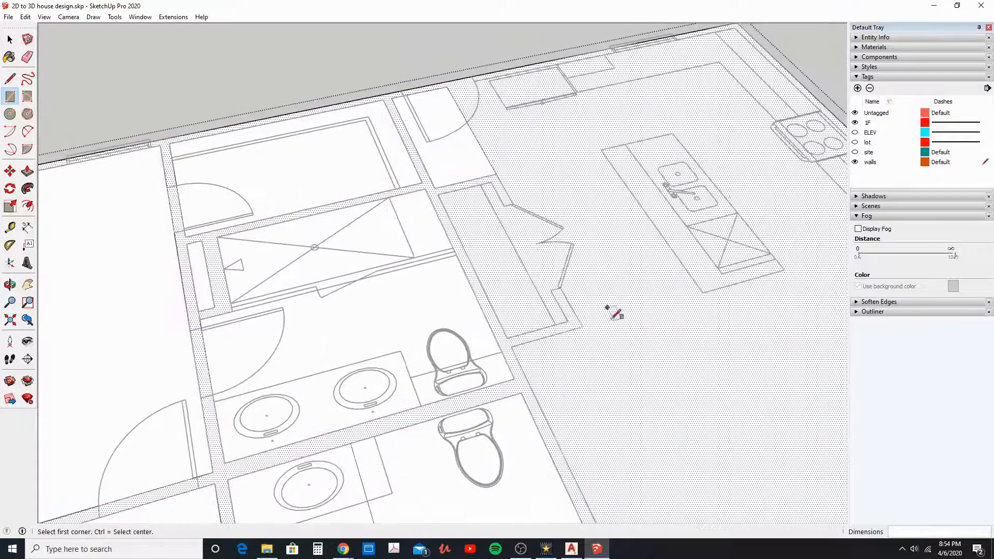
{"action": "left_click", "coordinate": [585, 326]}
{"action": "left_click", "coordinate": [734, 26]}
{"action": "mouse_move", "coordinate": [557, 334]}
{"action": "middle_mouse_down", "text": "shift"}
{"action": "mouse_move", "coordinate": [586, 310]}
{"action": "mouse_move", "coordinate": [421, 206]}
{"action": "middle_mouse_up", "text": "shift"}
{"action": "left_click", "coordinate": [403, 208]}
{"action": "scroll", "coordinate": [559, 315], "scroll_direction": "down", "scroll_amount": 2}
{"action": "middle_click_drag", "start_coordinate": [559, 316], "coordinate": [374, 122], "text": "shift"}
{"action": "left_click", "coordinate": [565, 140]}
Step: Draw rectangles over the front room, the space beside the fireplace, and the entry porch
{"action": "left_click", "coordinate": [537, 150]}
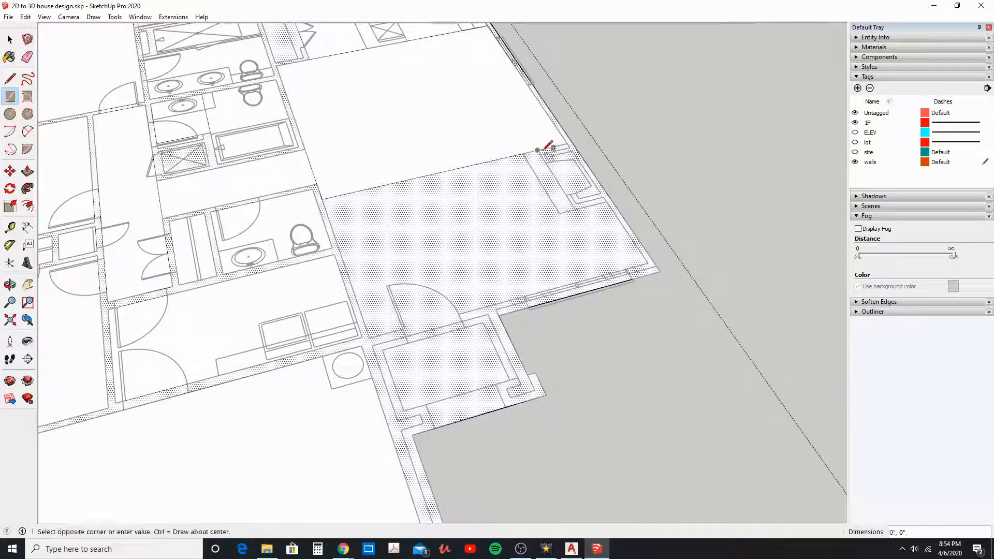
{"action": "left_click", "coordinate": [369, 336]}
{"action": "left_click", "coordinate": [575, 210]}
{"action": "left_click", "coordinate": [647, 264]}
{"action": "left_click", "coordinate": [483, 323]}
{"action": "left_click", "coordinate": [404, 411]}
Step: Draw a 6'7" by 2' rectangle inside the pantry and a 2'8" by 2'2" rectangle inside the linen closet by the hall bathroom
{"action": "middle_click_drag", "start_coordinate": [379, 208], "coordinate": [460, 400], "text": "shift"}
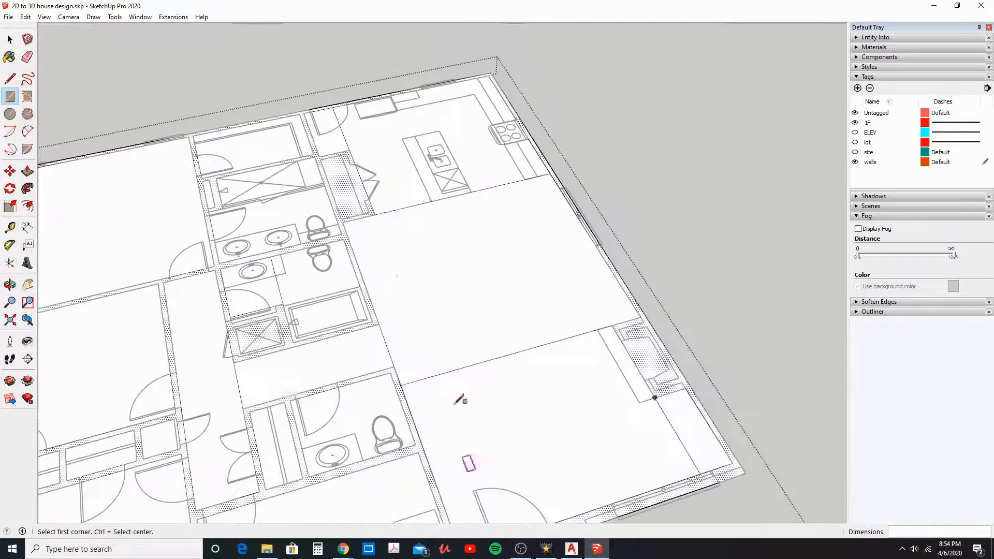
{"action": "scroll", "coordinate": [380, 223], "scroll_direction": "up", "scroll_amount": 3}
{"action": "left_click", "coordinate": [334, 135]}
{"action": "left_click", "coordinate": [327, 219]}
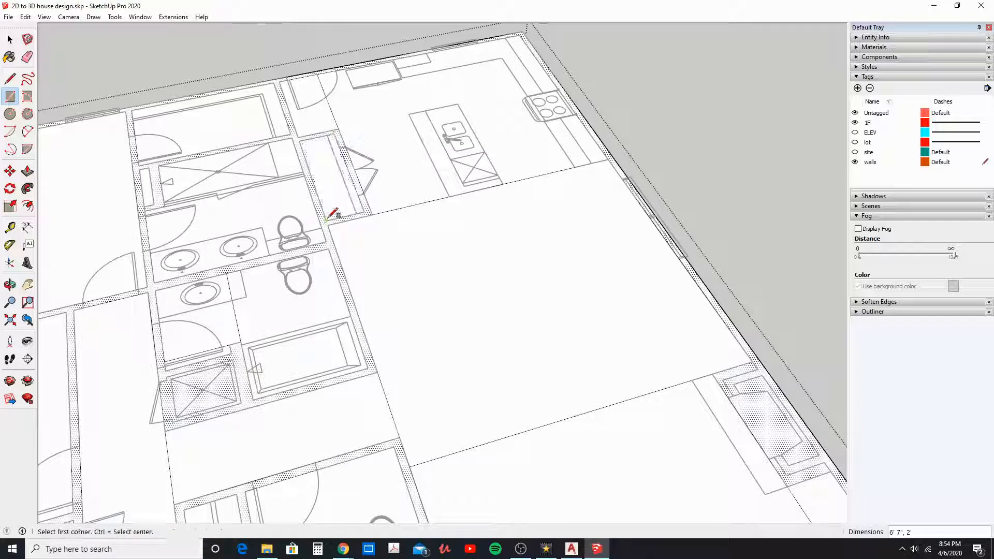
{"action": "left_click", "coordinate": [233, 359]}
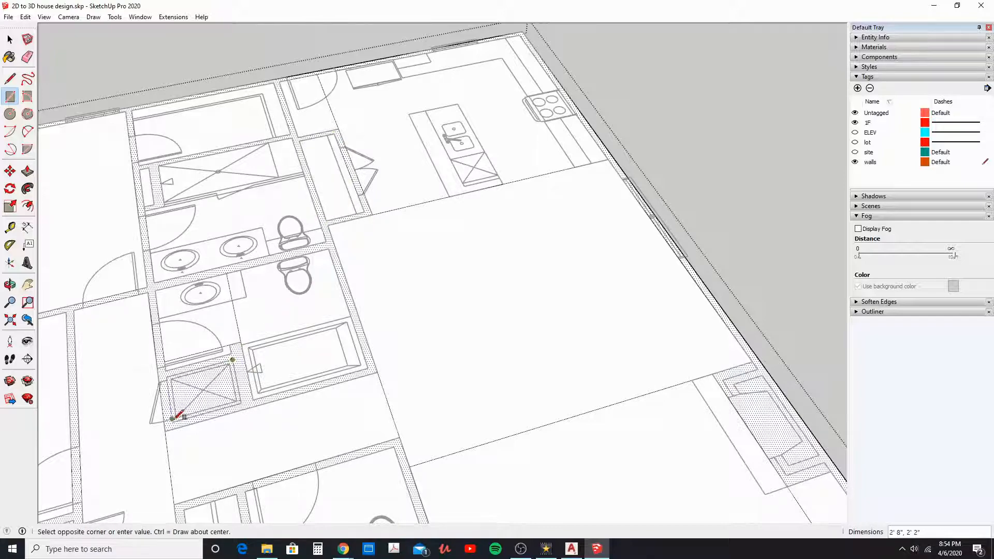
{"action": "scroll", "coordinate": [362, 365], "scroll_direction": "down", "scroll_amount": 5}
{"action": "middle_click_drag", "start_coordinate": [373, 363], "coordinate": [425, 136]}
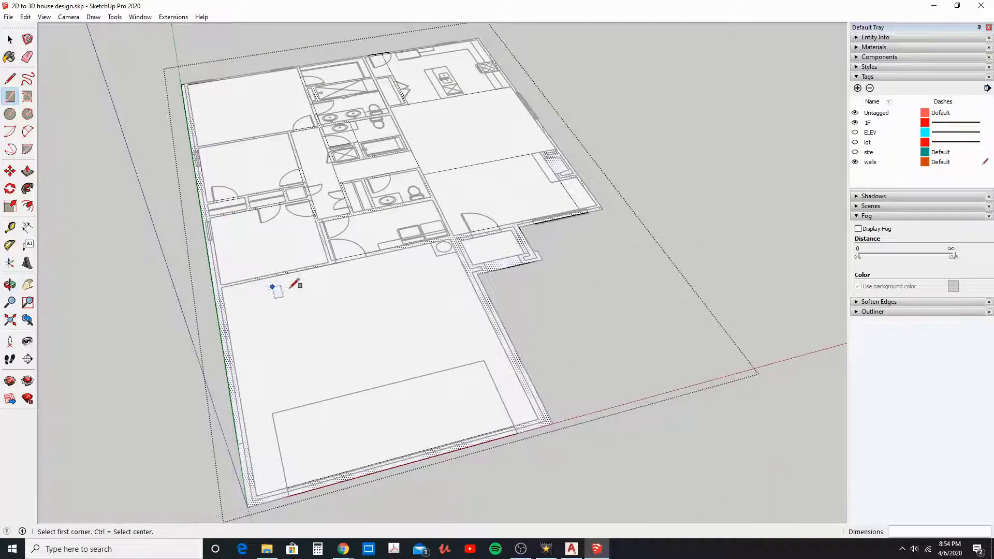
Step: Hide the 1F floor plan tag and erase the extra rectangle edges that divide the open rooms, hallways and bathrooms
{"action": "left_click", "coordinate": [855, 122]}
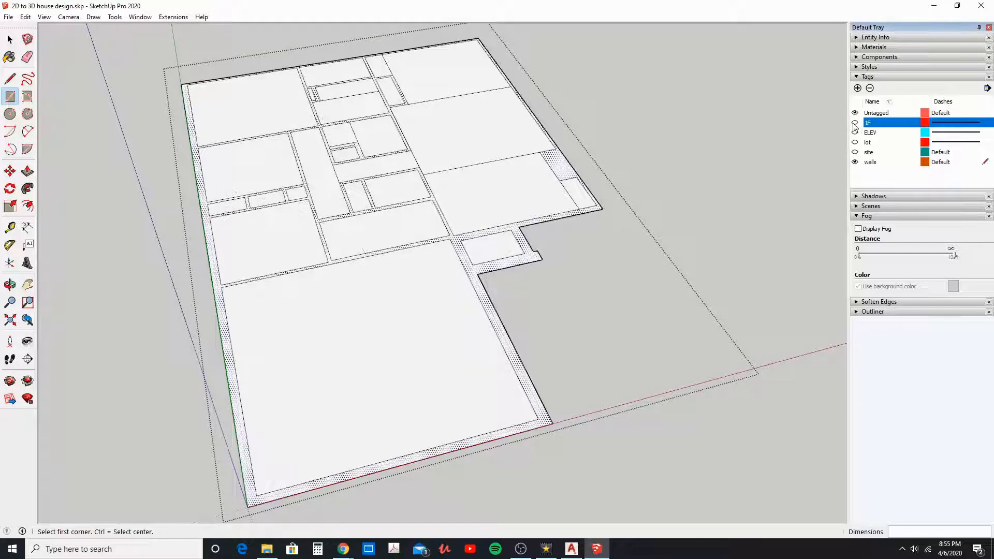
{"action": "left_click", "coordinate": [28, 58]}
{"action": "left_click_drag", "start_coordinate": [332, 180], "coordinate": [344, 177]}
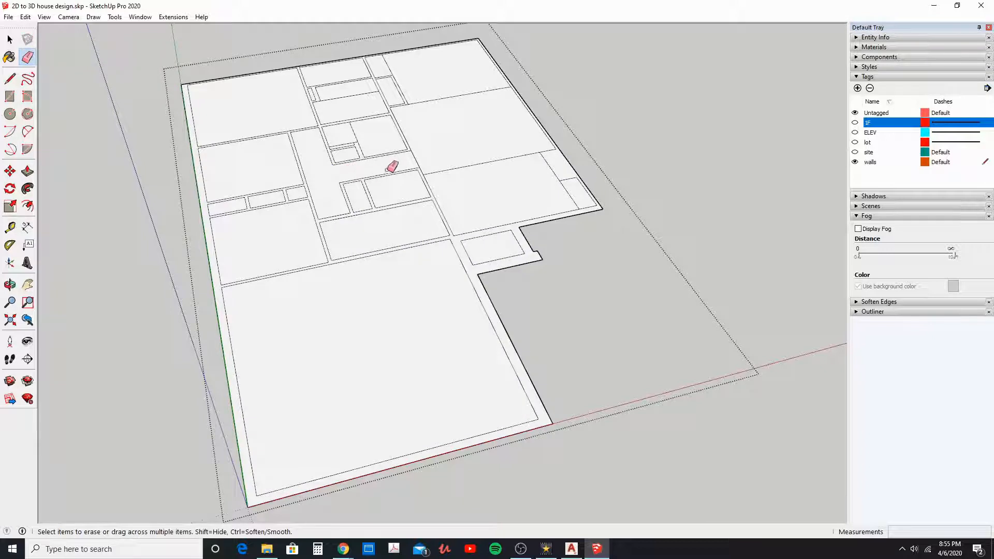
{"action": "left_click_drag", "start_coordinate": [409, 162], "coordinate": [492, 167]}
{"action": "left_click_drag", "start_coordinate": [553, 187], "coordinate": [570, 192]}
{"action": "left_click_drag", "start_coordinate": [501, 132], "coordinate": [450, 94]}
{"action": "mouse_move", "coordinate": [379, 57]}
{"action": "left_mouse_down"}
{"action": "mouse_move", "coordinate": [399, 62]}
{"action": "mouse_move", "coordinate": [385, 73]}
{"action": "left_mouse_up"}
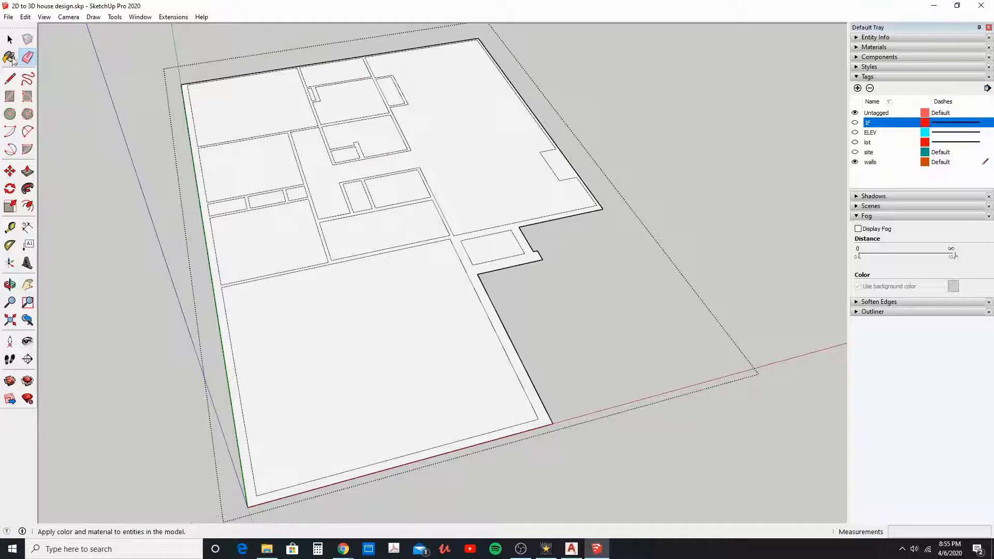
Step: Push/Pull the wall face up 9' to raise all the walls
{"action": "left_click", "coordinate": [10, 39]}
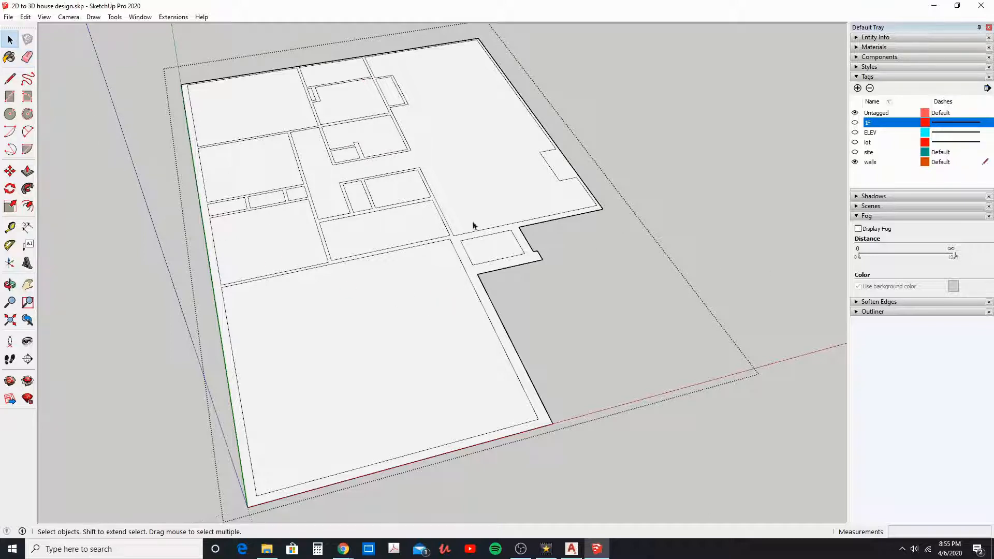
{"action": "left_click", "coordinate": [27, 172]}
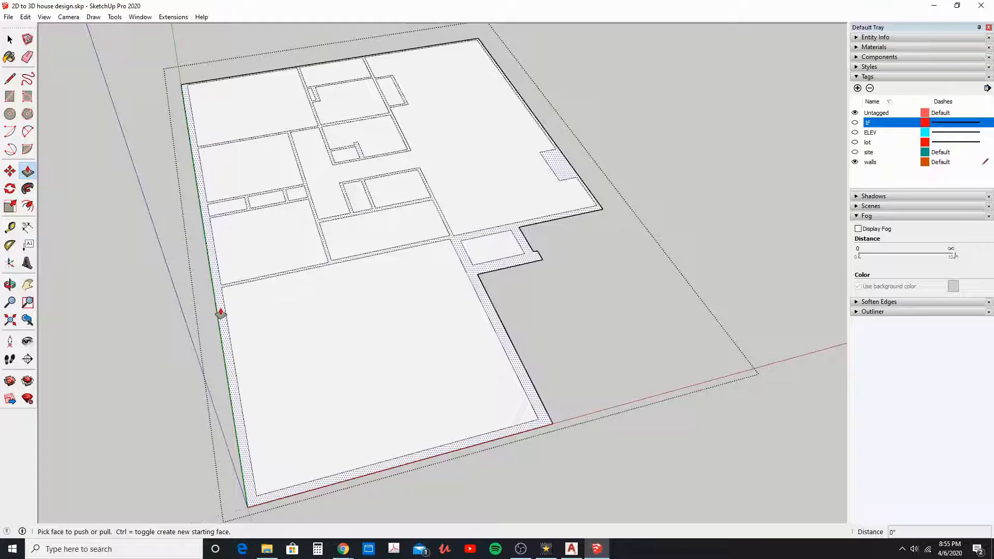
{"action": "left_click_drag", "start_coordinate": [220, 314], "coordinate": [218, 283]}
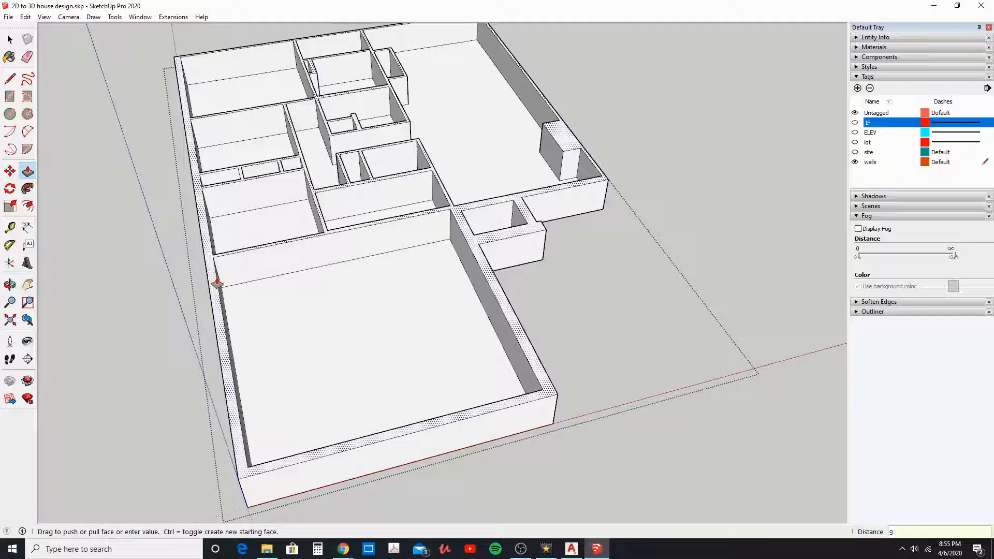
{"action": "key", "text": "Return"}
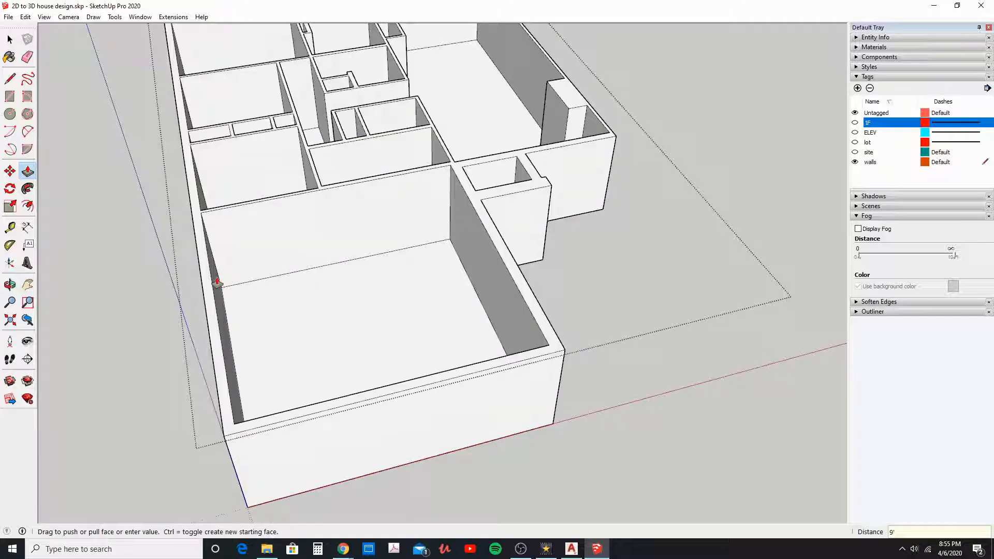
{"action": "scroll", "coordinate": [243, 285], "scroll_direction": "down", "scroll_amount": 5}
{"action": "middle_click_drag", "start_coordinate": [272, 279], "coordinate": [386, 249]}
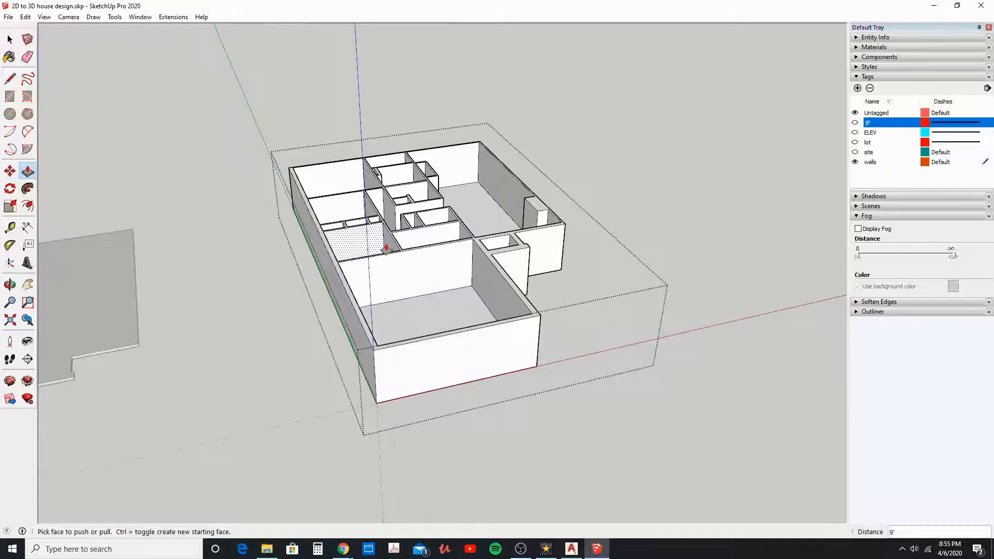
{"action": "scroll", "coordinate": [386, 248], "scroll_direction": "down", "scroll_amount": 3}
{"action": "middle_click_drag", "start_coordinate": [388, 238], "coordinate": [317, 290]}
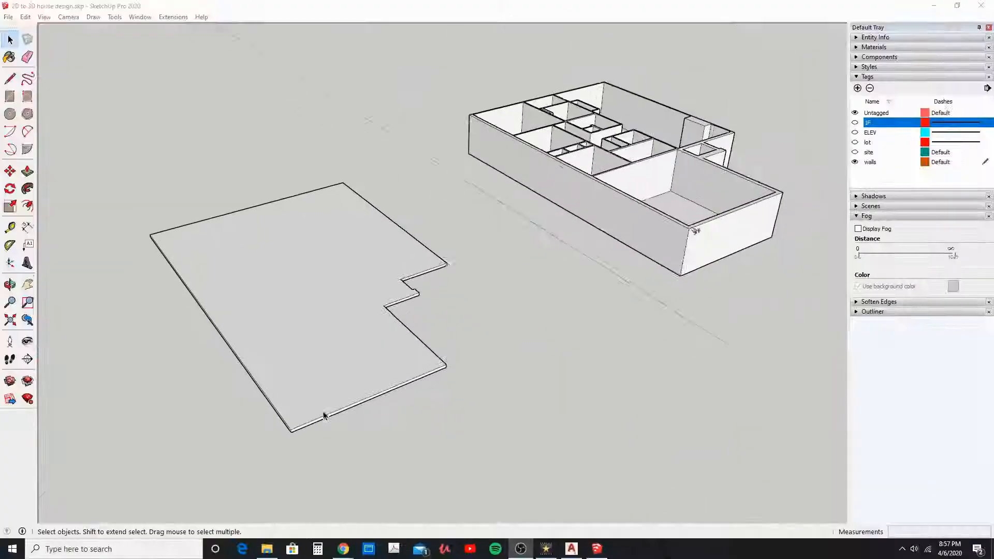
{"action": "left_click_drag", "start_coordinate": [326, 413], "coordinate": [351, 438]}
Step: Copy the top face from inside the separate slab group and paste it in place outside the group
{"action": "key", "text": "space"}
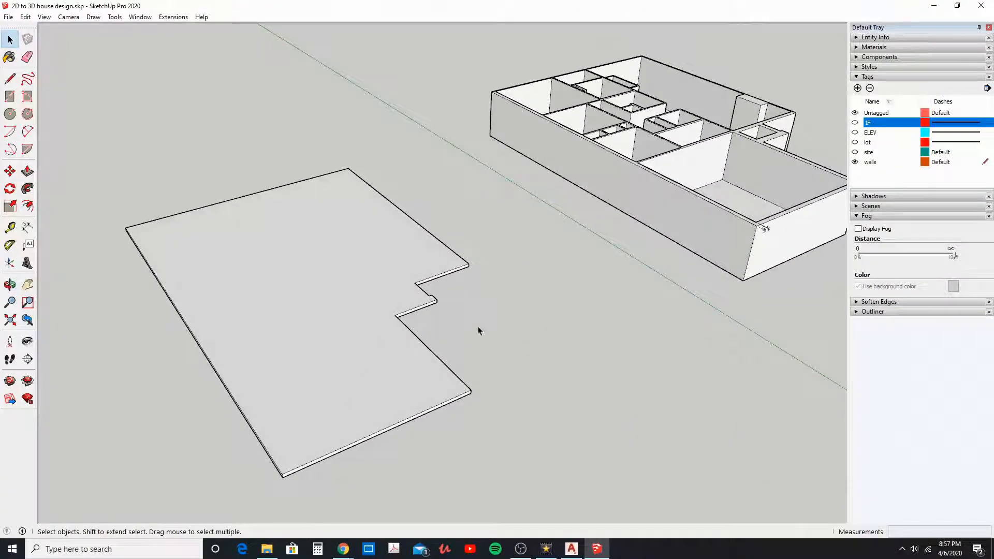
{"action": "middle_click_drag", "start_coordinate": [324, 320], "coordinate": [300, 329]}
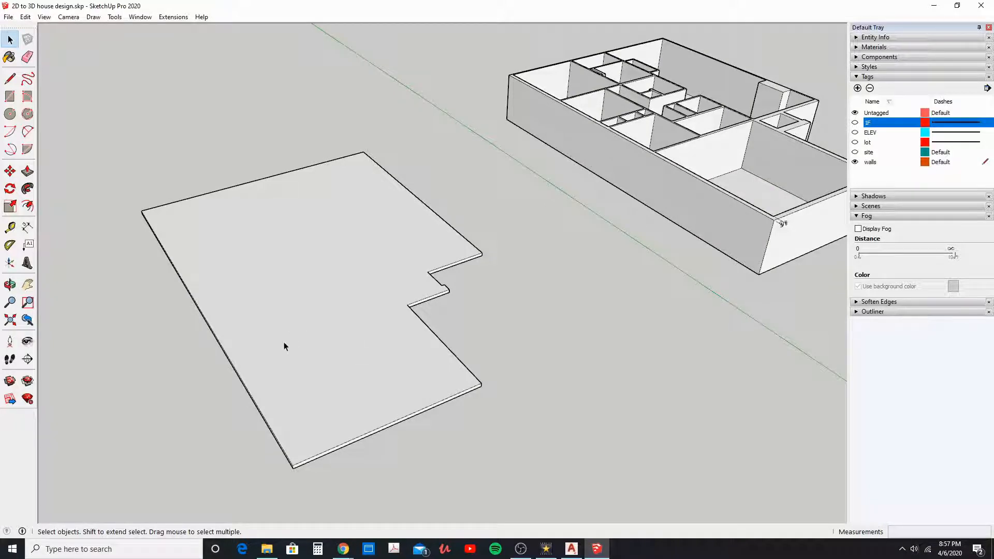
{"action": "double_click", "coordinate": [284, 346]}
{"action": "left_click", "coordinate": [275, 368]}
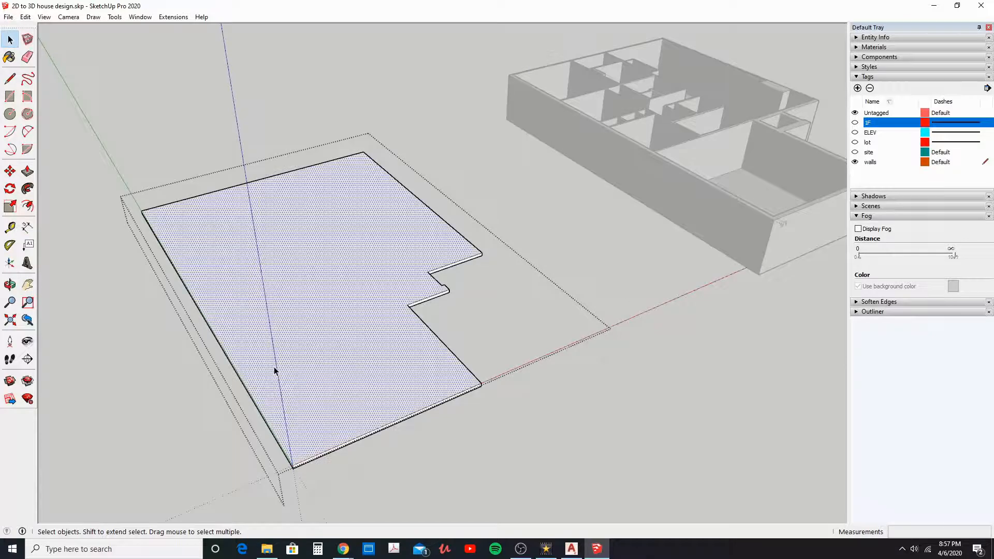
{"action": "left_click", "coordinate": [25, 17]}
{"action": "left_click", "coordinate": [41, 67]}
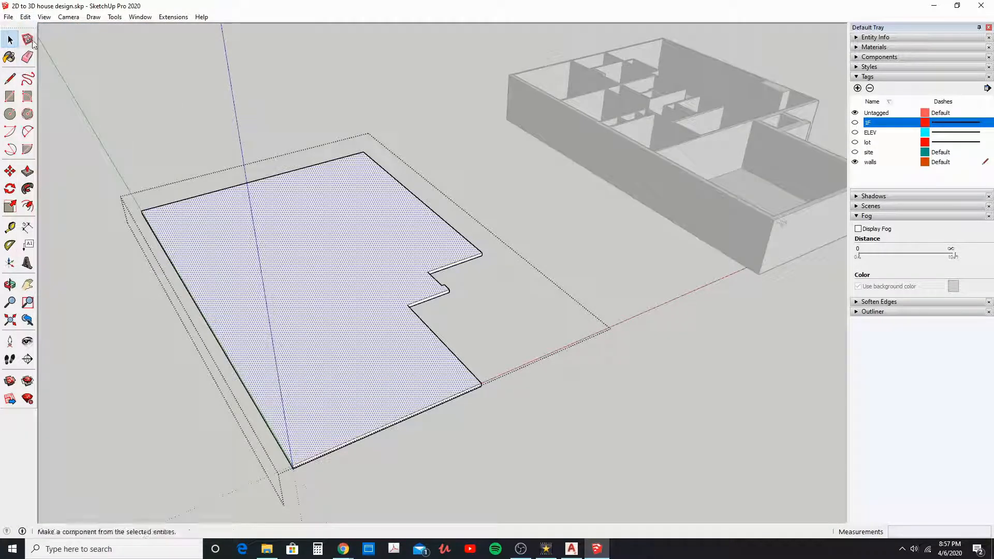
{"action": "left_click", "coordinate": [126, 145]}
{"action": "left_click", "coordinate": [25, 17]}
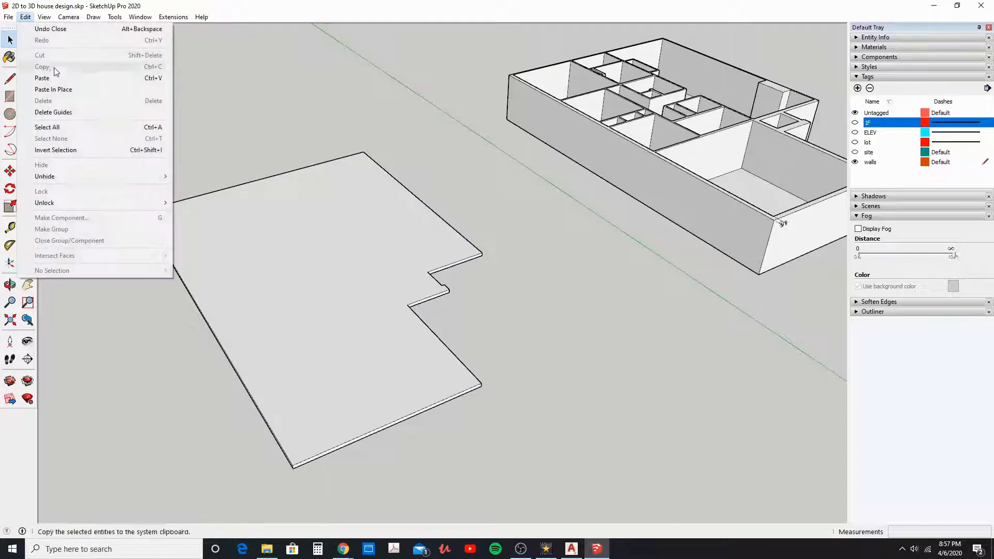
{"action": "left_click", "coordinate": [59, 90]}
Step: Hide the slab group beneath the pasted face
{"action": "middle_click_drag", "start_coordinate": [327, 352], "coordinate": [302, 284]}
{"action": "scroll", "coordinate": [291, 334], "scroll_direction": "up", "scroll_amount": 3}
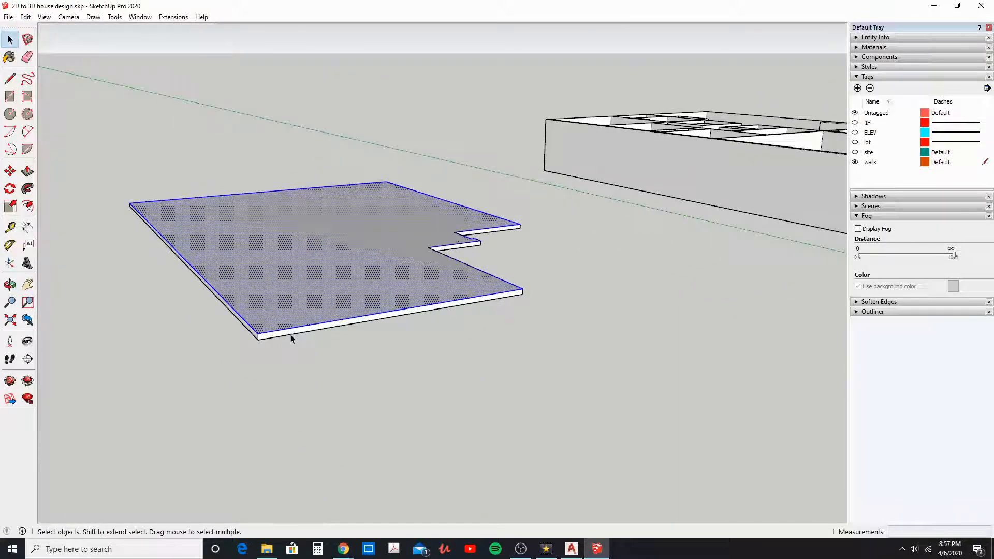
{"action": "right_click", "coordinate": [290, 337]}
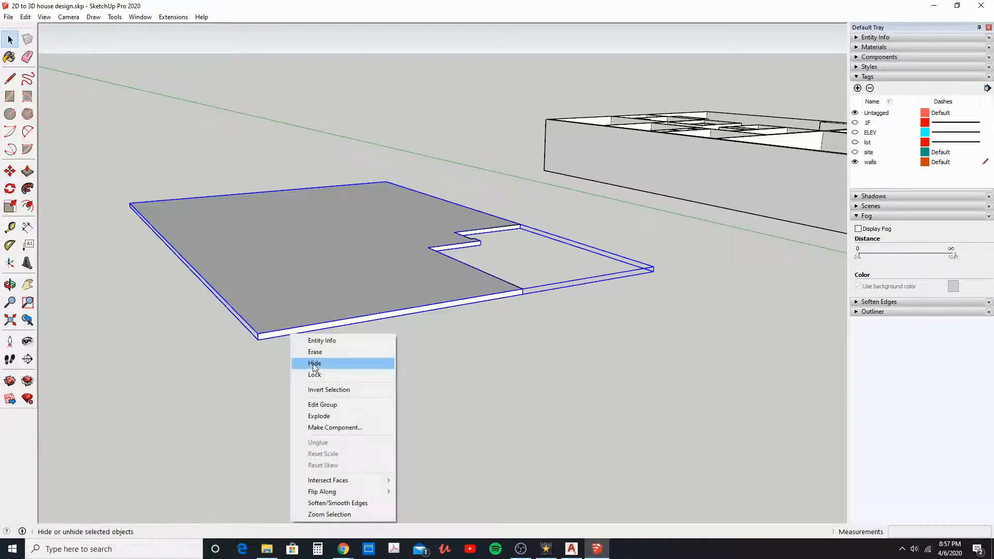
{"action": "left_click", "coordinate": [314, 363]}
Step: Make the pasted face with its edges a group and open that group for editing
{"action": "mouse_move", "coordinate": [308, 348]}
{"action": "middle_mouse_down"}
{"action": "mouse_move", "coordinate": [308, 411]}
{"action": "mouse_move", "coordinate": [307, 354]}
{"action": "middle_mouse_up"}
{"action": "double_click", "coordinate": [289, 312]}
{"action": "scroll", "coordinate": [289, 314], "scroll_direction": "down", "scroll_amount": 2}
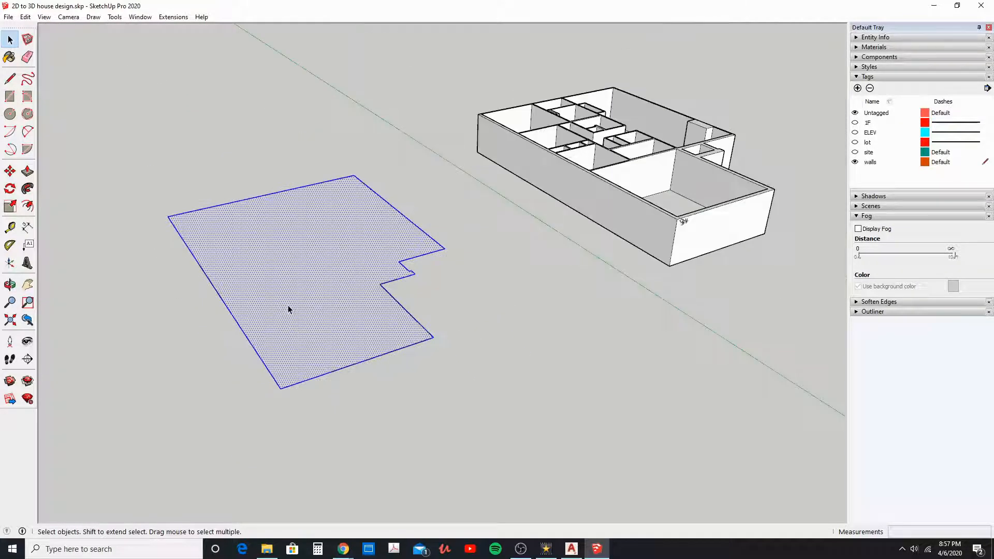
{"action": "right_click", "coordinate": [289, 310]}
{"action": "left_click", "coordinate": [285, 302]}
{"action": "right_click", "coordinate": [285, 302]}
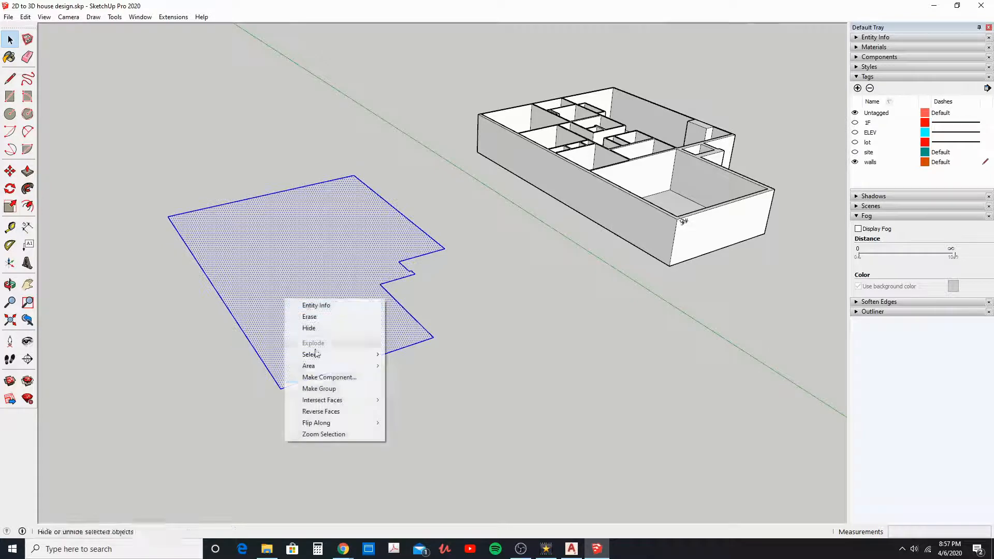
{"action": "left_click", "coordinate": [331, 388]}
{"action": "double_click", "coordinate": [299, 329]}
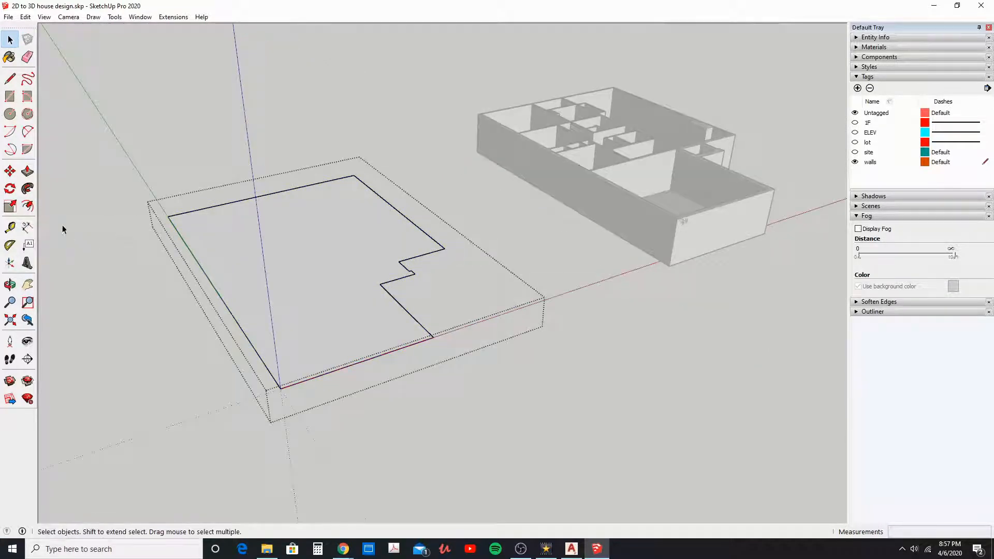
Step: Offset the slab outline face's edges 9" inward to mark the exterior wall thickness
{"action": "scroll", "coordinate": [632, 304], "scroll_direction": "down", "scroll_amount": 5}
{"action": "middle_click_drag", "start_coordinate": [659, 185], "coordinate": [716, 257]}
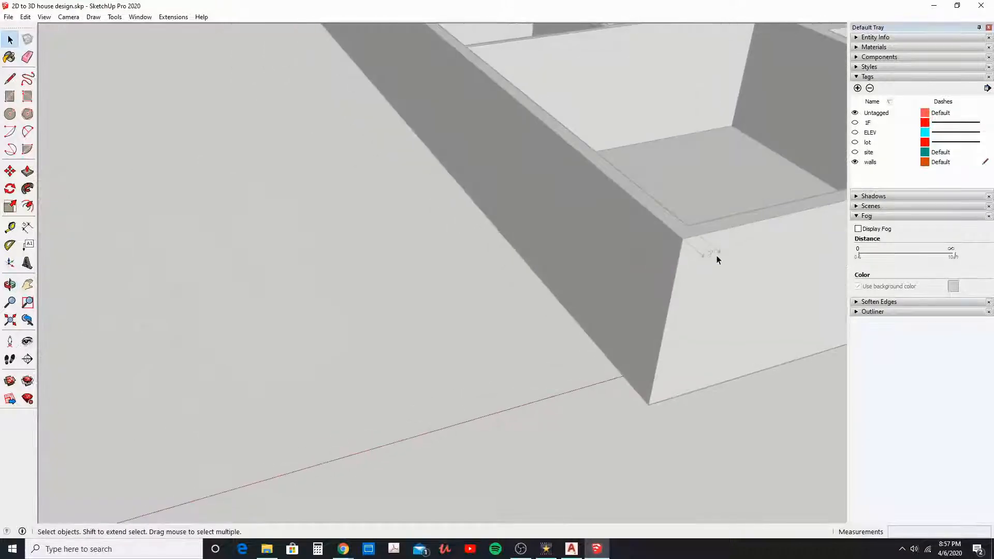
{"action": "scroll", "coordinate": [422, 221], "scroll_direction": "down", "scroll_amount": 3}
{"action": "middle_click_drag", "start_coordinate": [271, 293], "coordinate": [616, 313], "text": "shift"}
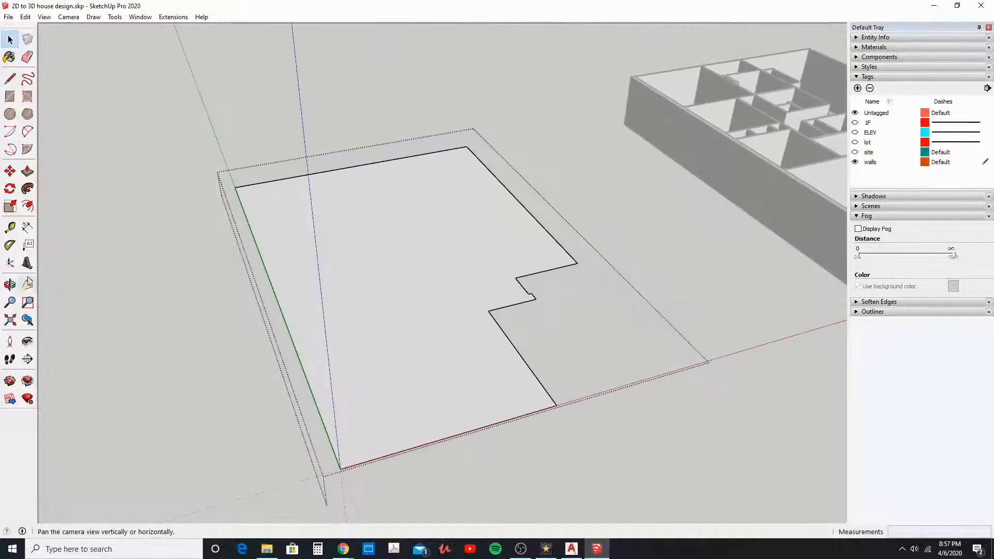
{"action": "left_click", "coordinate": [28, 207]}
{"action": "left_click", "coordinate": [314, 400]}
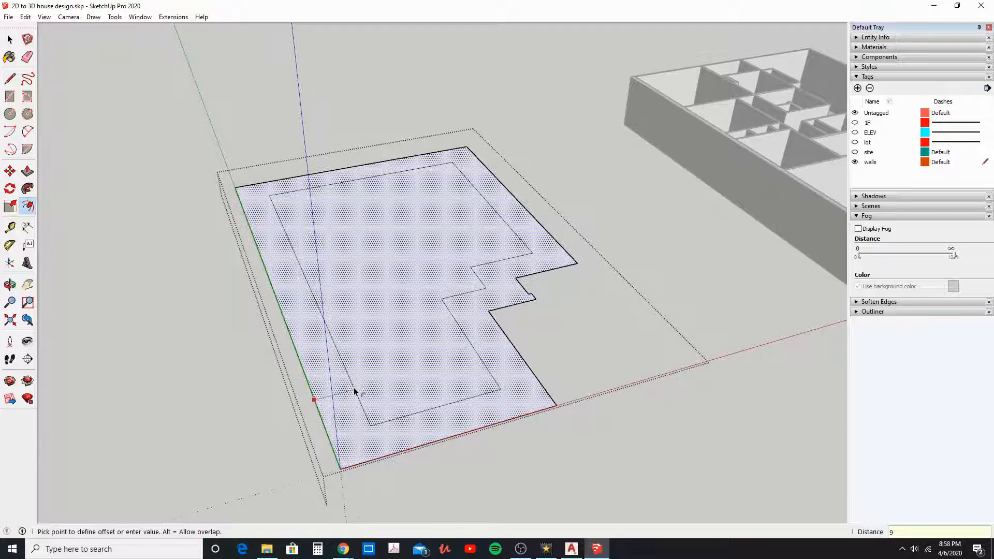
{"action": "key", "text": "Return"}
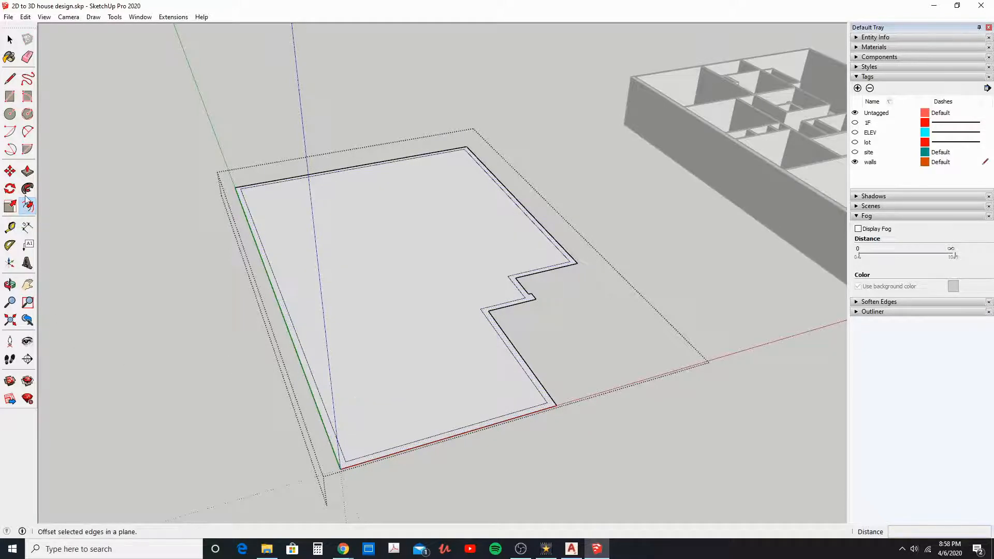
Step: Push/Pull the strip between the outline and its offset up 9' as exterior walls, and leave the group
{"action": "left_click", "coordinate": [27, 171]}
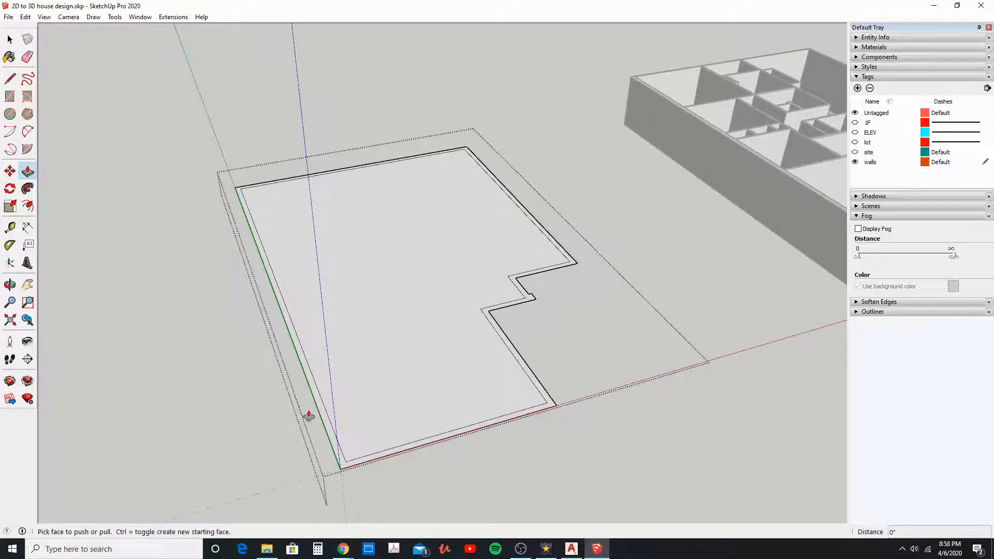
{"action": "left_click_drag", "start_coordinate": [324, 425], "coordinate": [328, 413]}
{"action": "type", "text": "9'"}
{"action": "key", "text": "Return"}
{"action": "scroll", "coordinate": [310, 319], "scroll_direction": "down", "scroll_amount": 2}
{"action": "middle_click_drag", "start_coordinate": [360, 314], "coordinate": [311, 329]}
{"action": "left_click", "coordinate": [10, 41]}
{"action": "key", "text": "Escape"}
Step: Reopen the exterior wall group and Push/Pull the wall end at the inner corner about 42' 1" to the opposite wall as a partition
{"action": "middle_click_drag", "start_coordinate": [420, 339], "coordinate": [337, 357]}
{"action": "middle_click_drag", "start_coordinate": [717, 264], "coordinate": [316, 317], "text": "shift"}
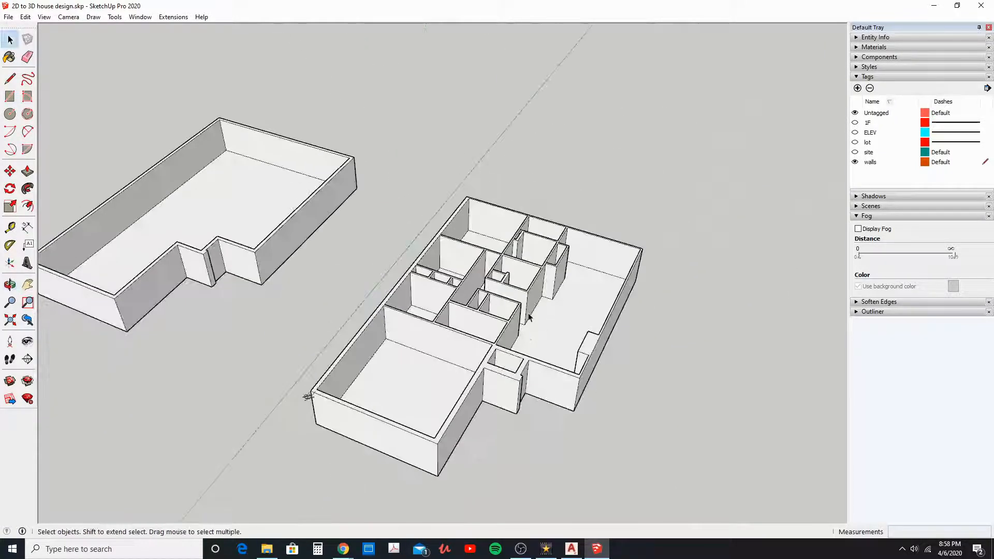
{"action": "mouse_move", "coordinate": [354, 313]}
{"action": "middle_mouse_down"}
{"action": "mouse_move", "coordinate": [714, 342]}
{"action": "mouse_move", "coordinate": [599, 375]}
{"action": "middle_mouse_up"}
{"action": "scroll", "coordinate": [523, 368], "scroll_direction": "up", "scroll_amount": 5}
{"action": "mouse_move", "coordinate": [479, 365]}
{"action": "middle_mouse_down"}
{"action": "mouse_move", "coordinate": [427, 364]}
{"action": "mouse_move", "coordinate": [607, 337]}
{"action": "middle_mouse_up"}
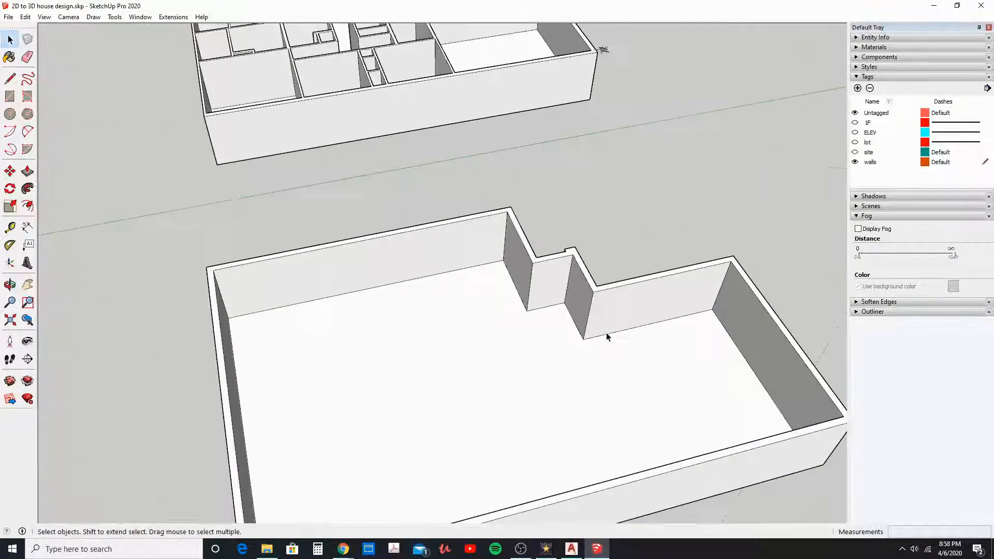
{"action": "double_click", "coordinate": [604, 324]}
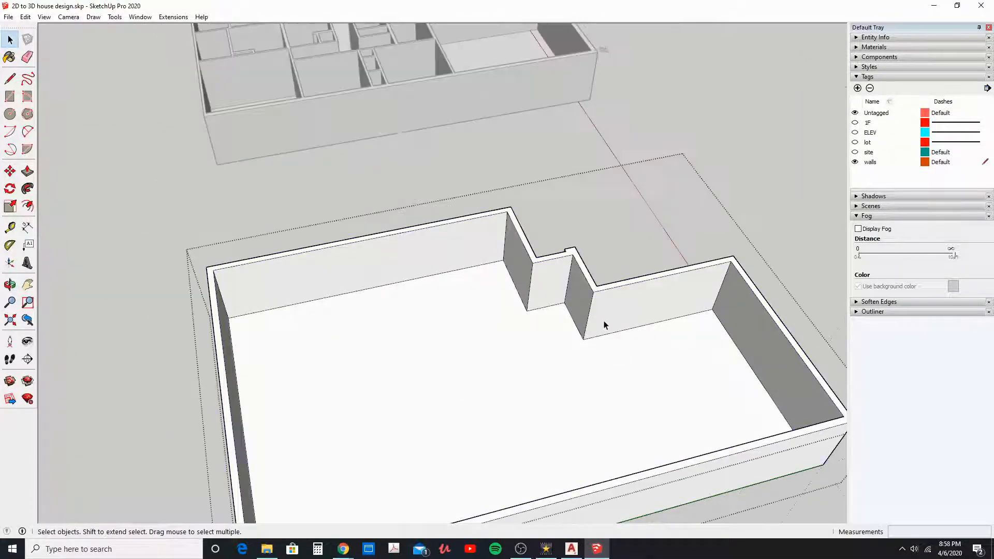
{"action": "left_click", "coordinate": [28, 174]}
{"action": "scroll", "coordinate": [595, 310], "scroll_direction": "up", "scroll_amount": 4}
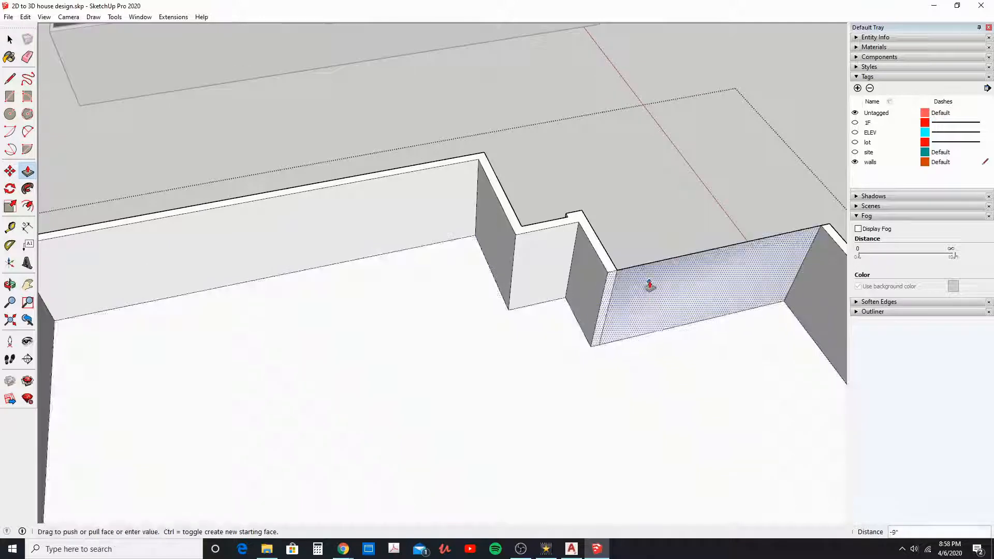
{"action": "left_click_drag", "start_coordinate": [646, 295], "coordinate": [236, 445]}
{"action": "scroll", "coordinate": [599, 299], "scroll_direction": "down", "scroll_amount": 5}
{"action": "scroll", "coordinate": [484, 413], "scroll_direction": "down", "scroll_amount": 5}
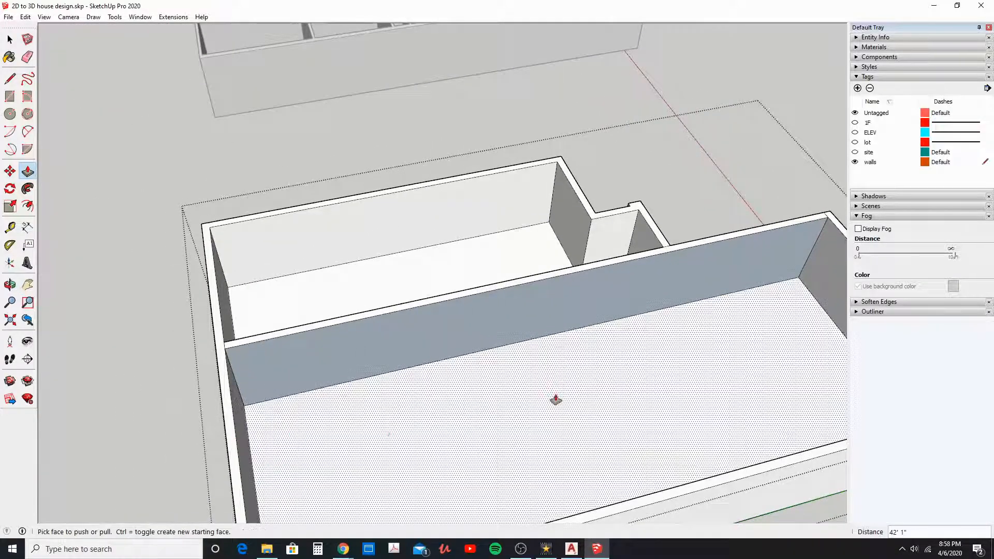
{"action": "middle_click_drag", "start_coordinate": [537, 360], "coordinate": [231, 182]}
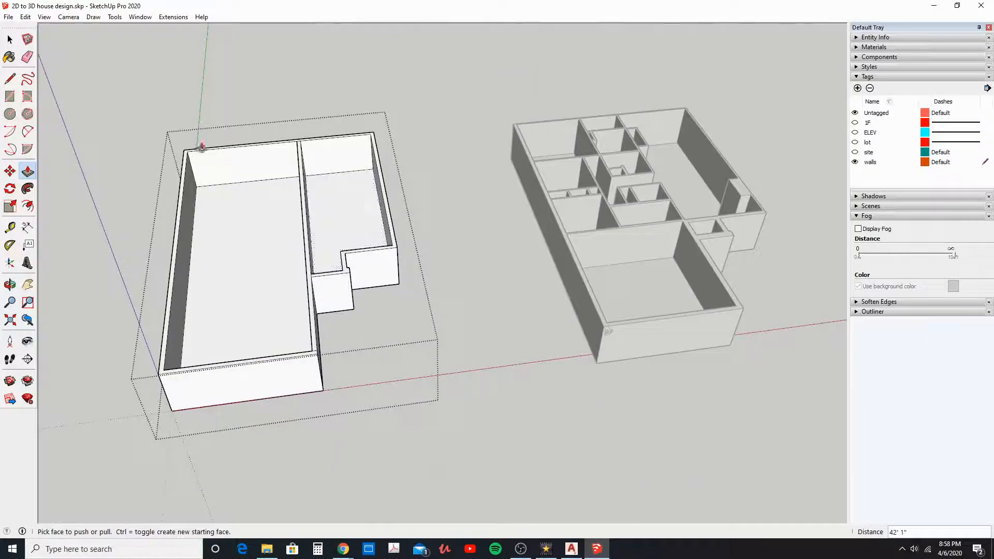